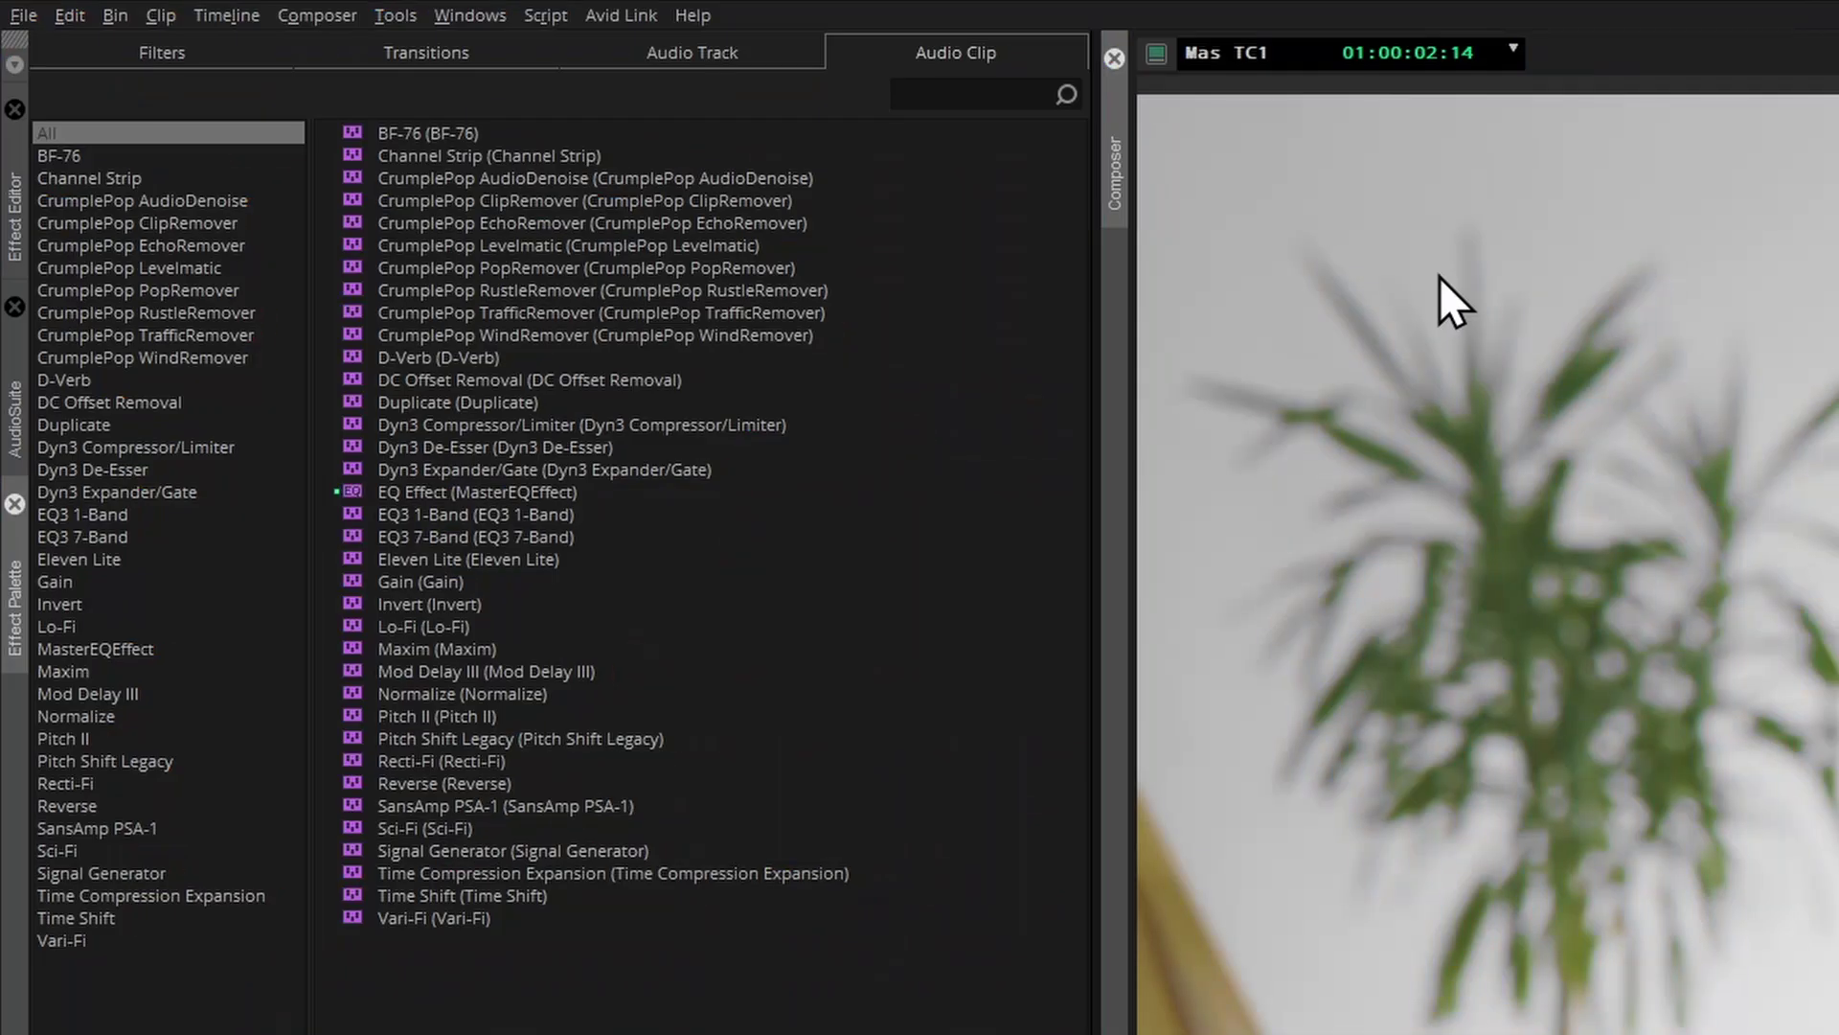
# - Choose CrumplePop EchoRemover as the AudioSuite plug-in for track A1
pyautogui.click(815, 220)
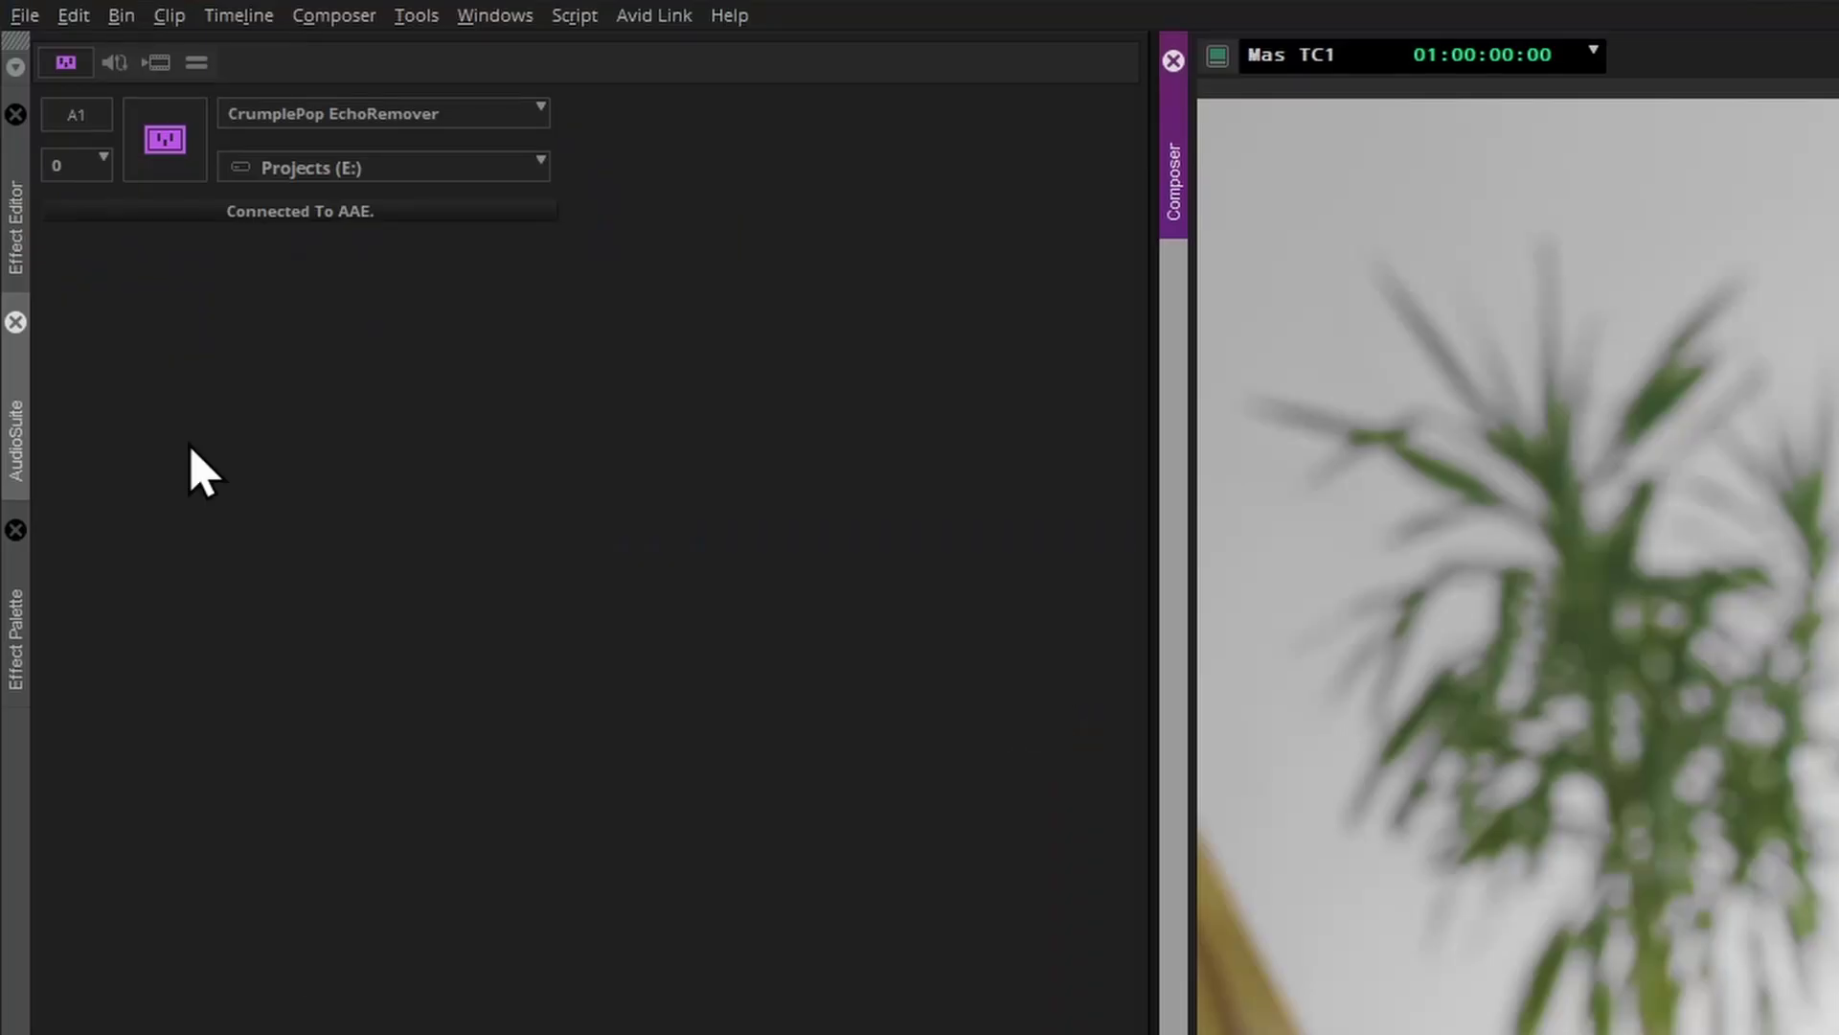
# - Preview EchoRemover on the clip, then load TrafficRemover-Before.mov into SoundApp
pyautogui.click(172, 153)
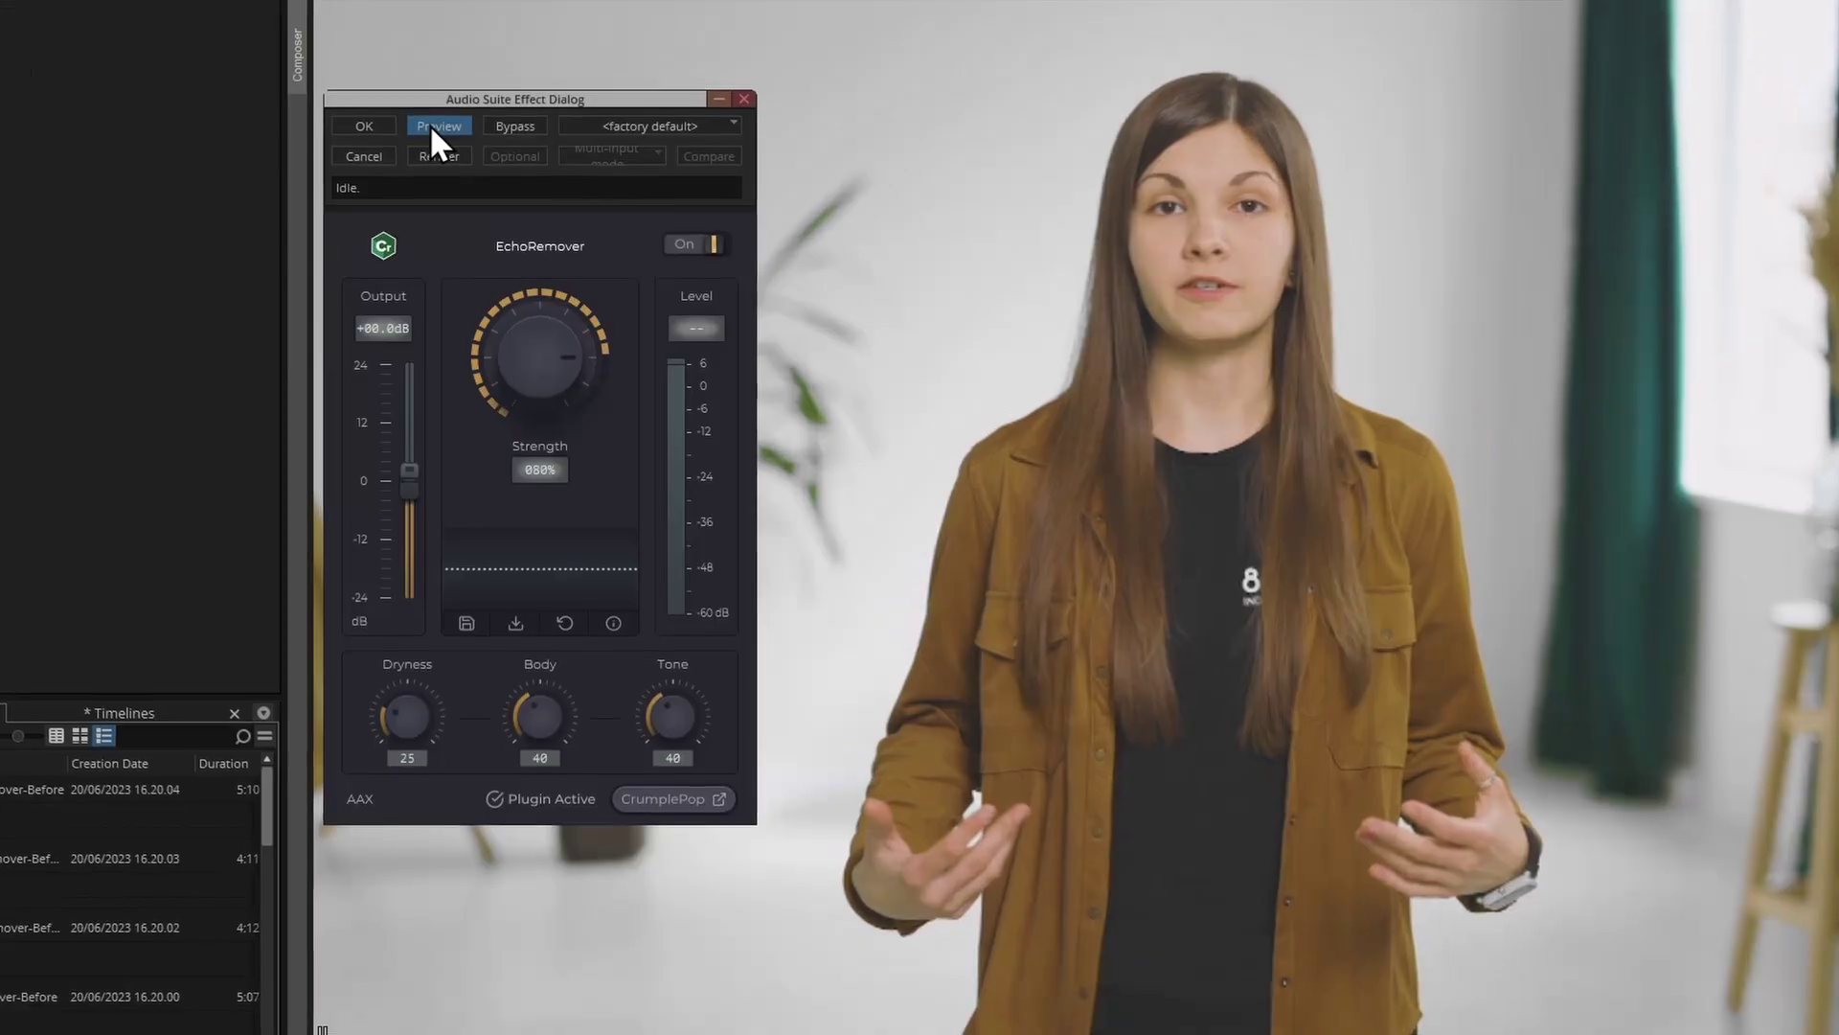
pyautogui.click(613, 116)
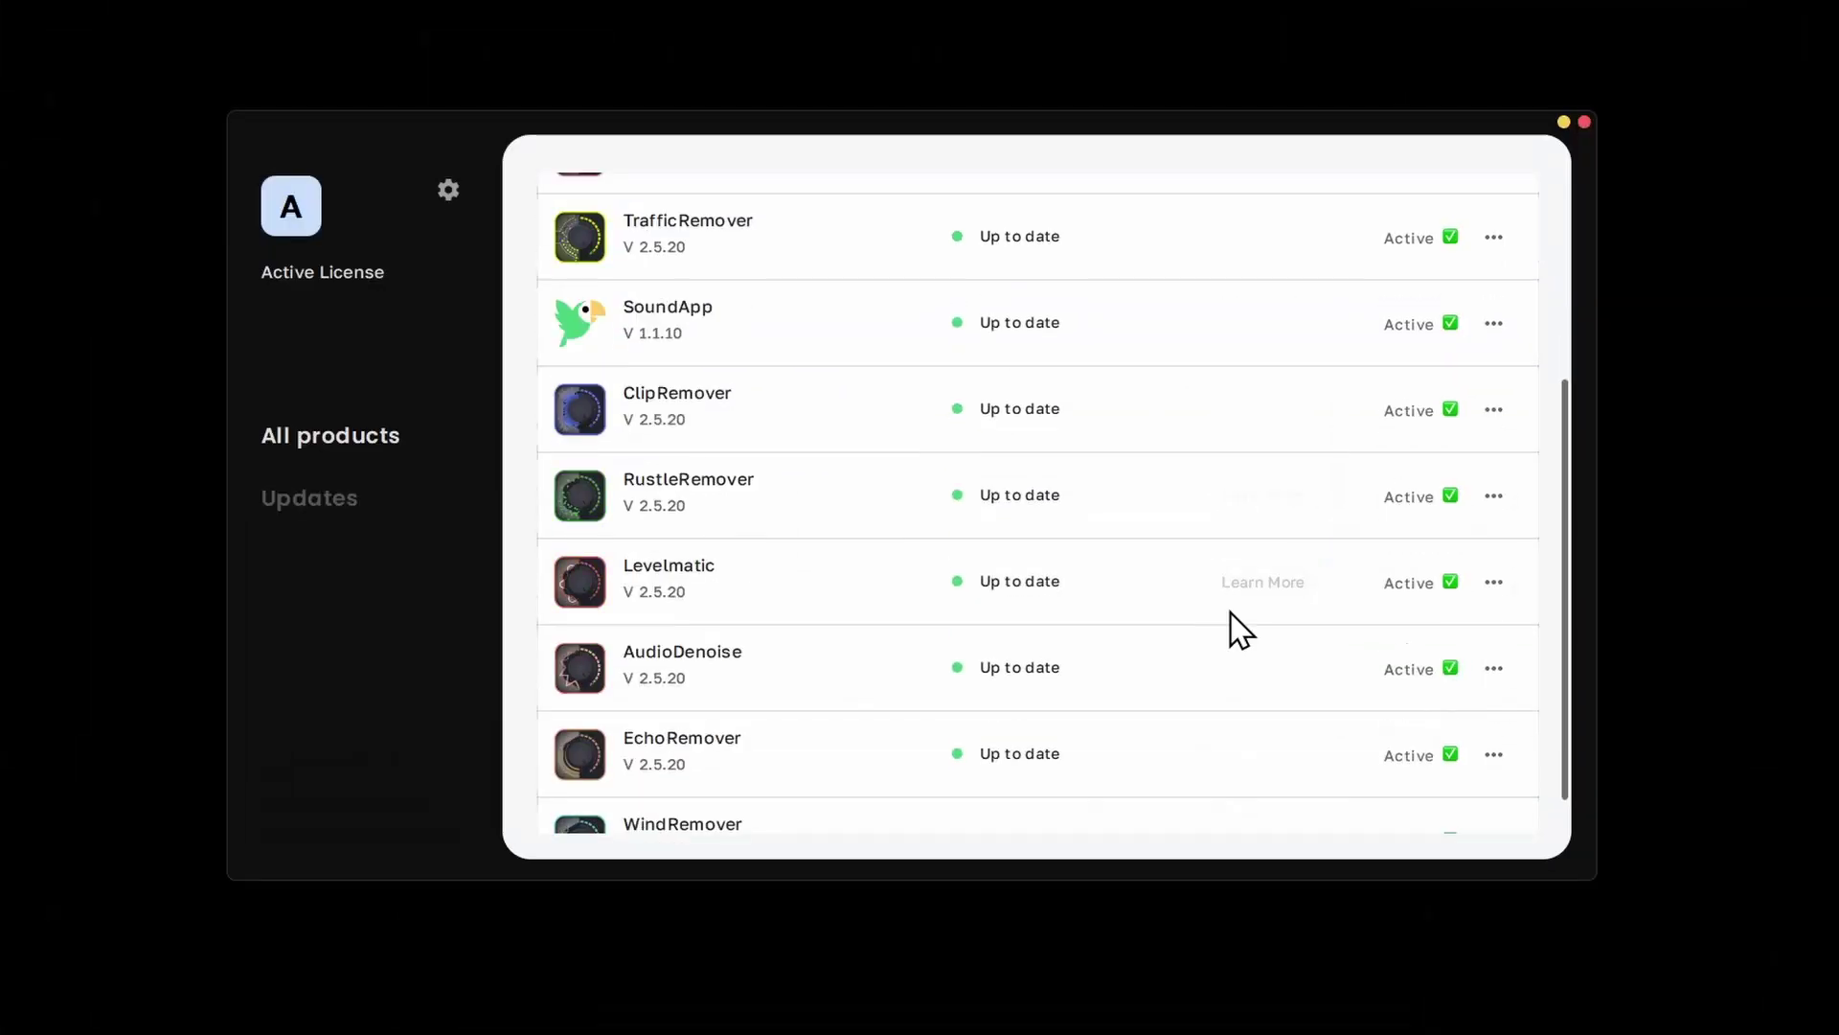
pyautogui.scroll(5, 1265, 798)
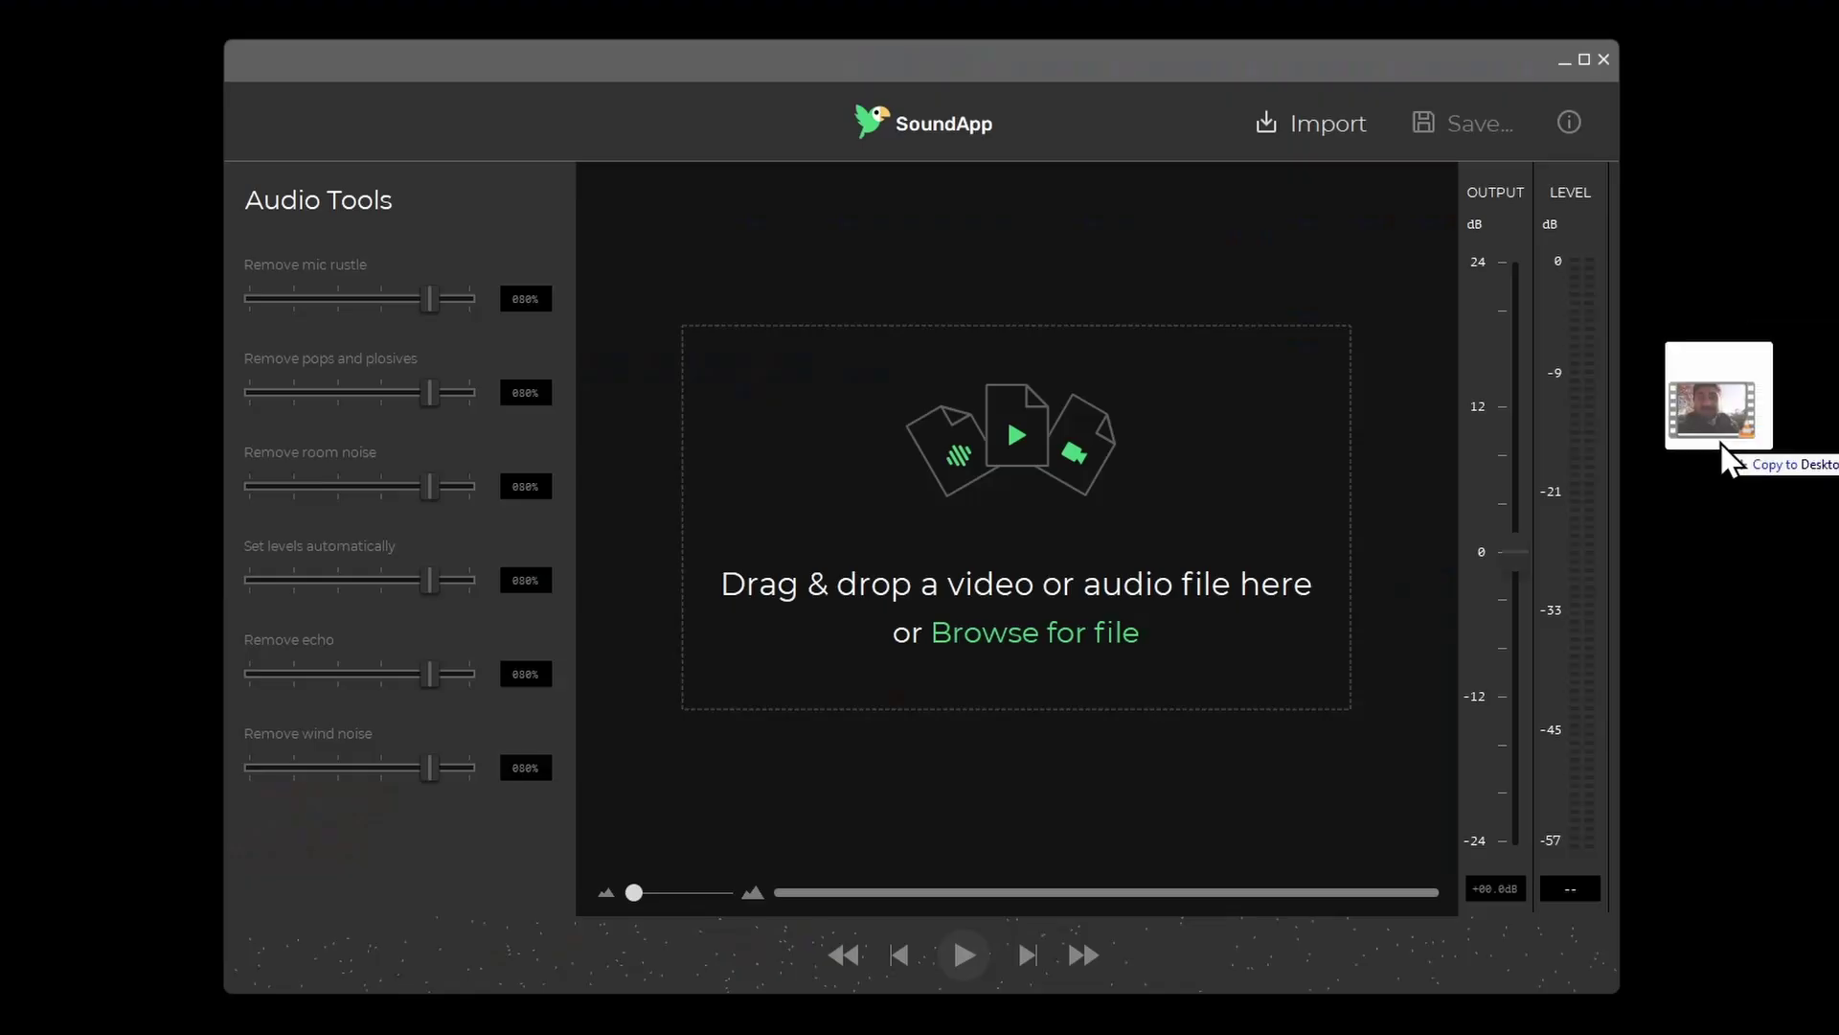
pyautogui.moveTo(1724, 451); pyautogui.dragTo(1130, 584)
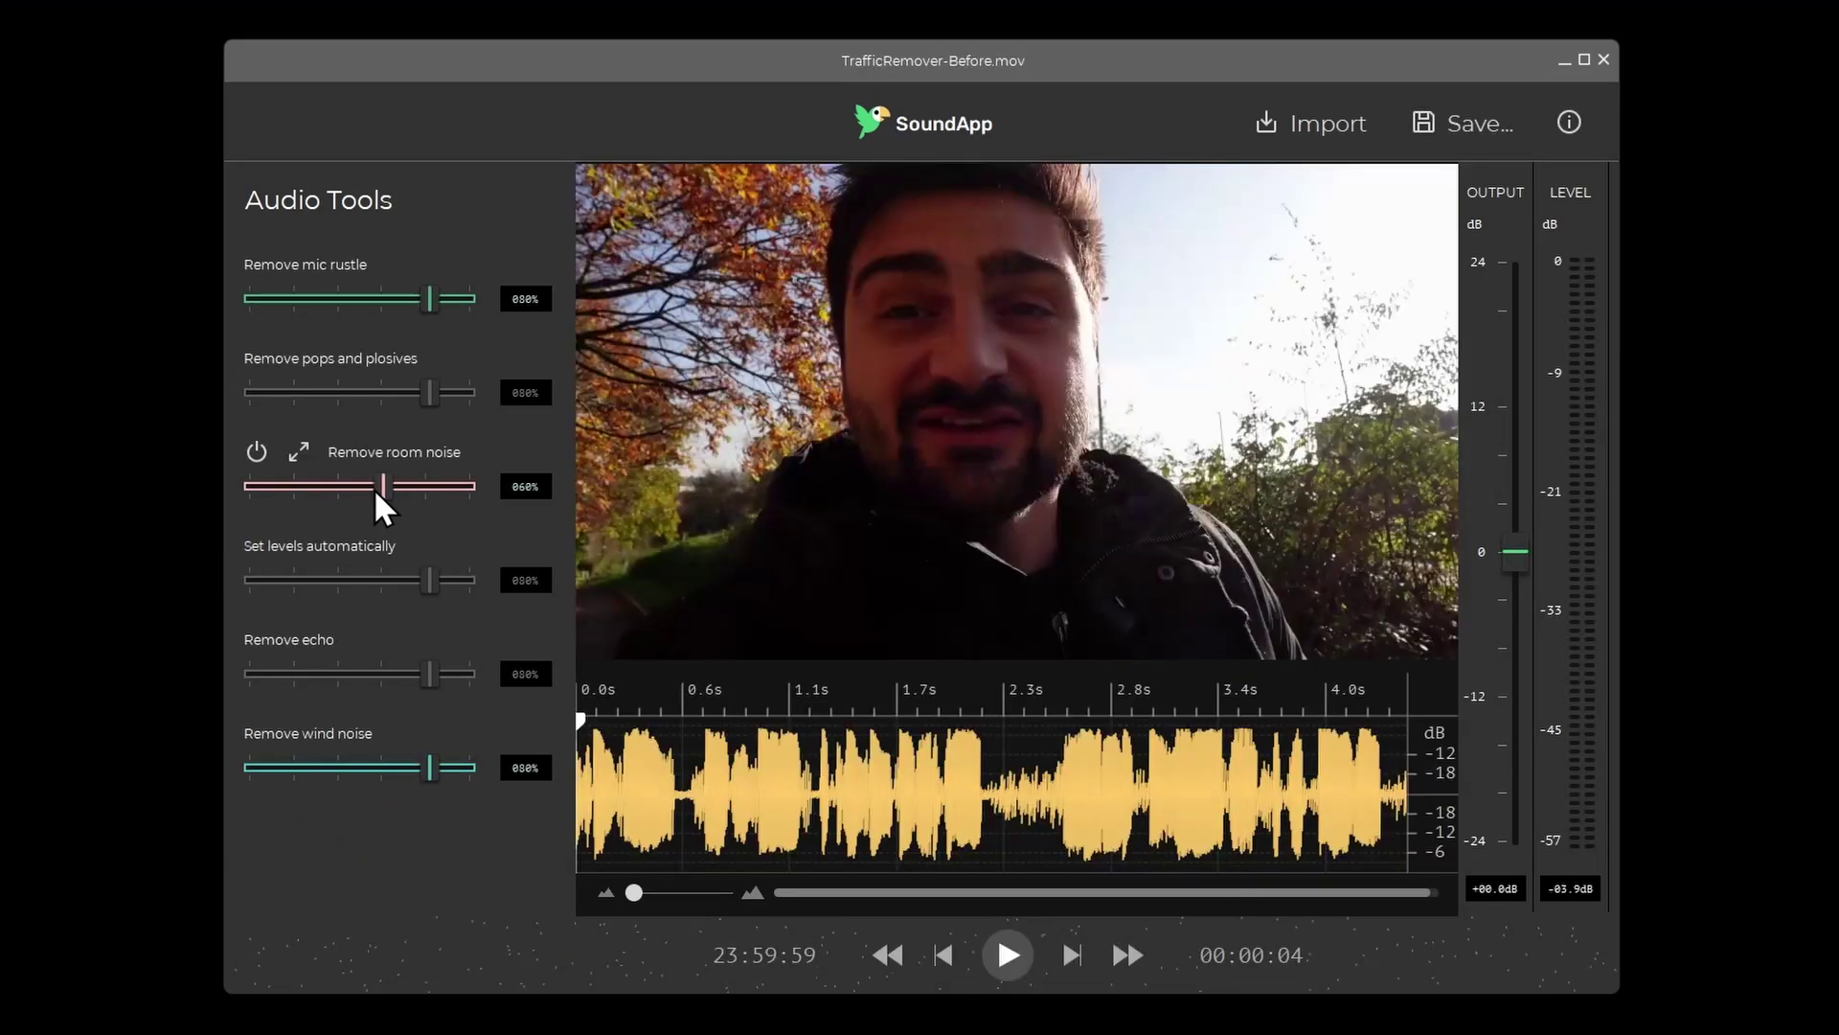
# - Raise room-noise removal slightly on TrafficRemover-Before.mov and play the clip back
pyautogui.moveTo(440, 490); pyautogui.dragTo(447, 488)
pyautogui.click(1005, 954)
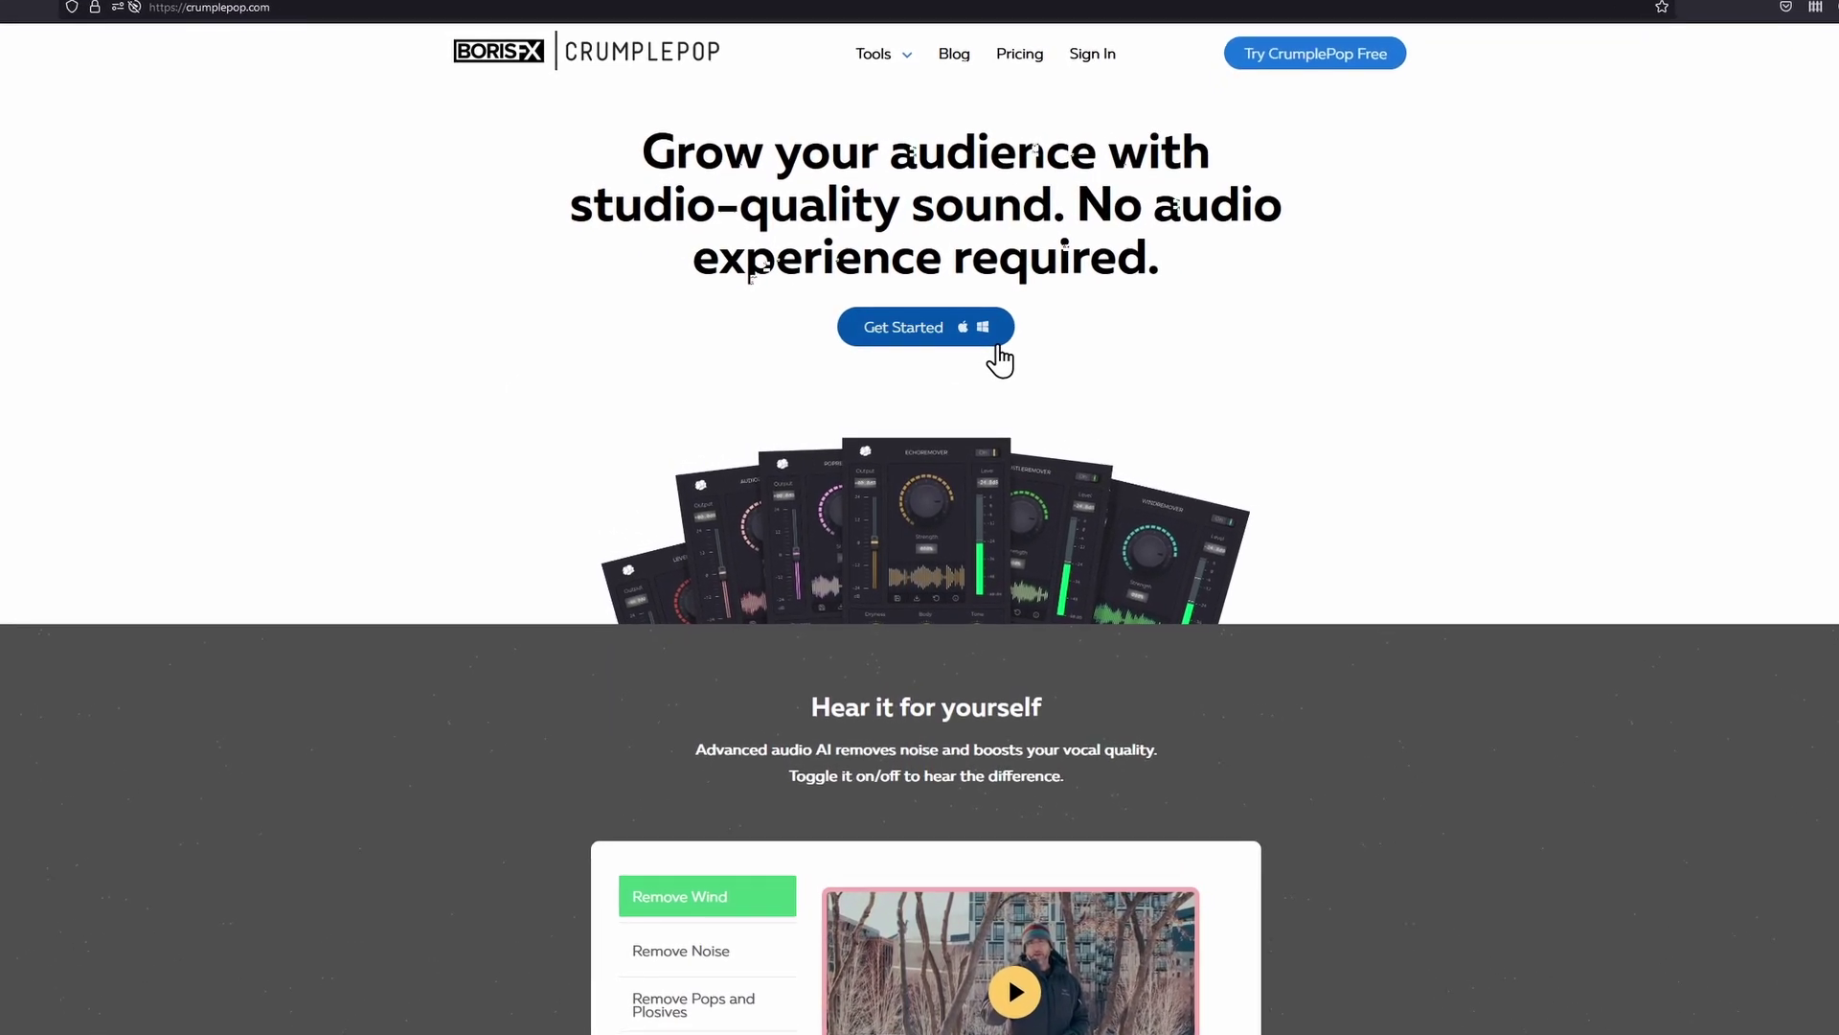
# - Sign up with an e-mail address on the CrumplePop download page to get the installer
pyautogui.click(1001, 359)
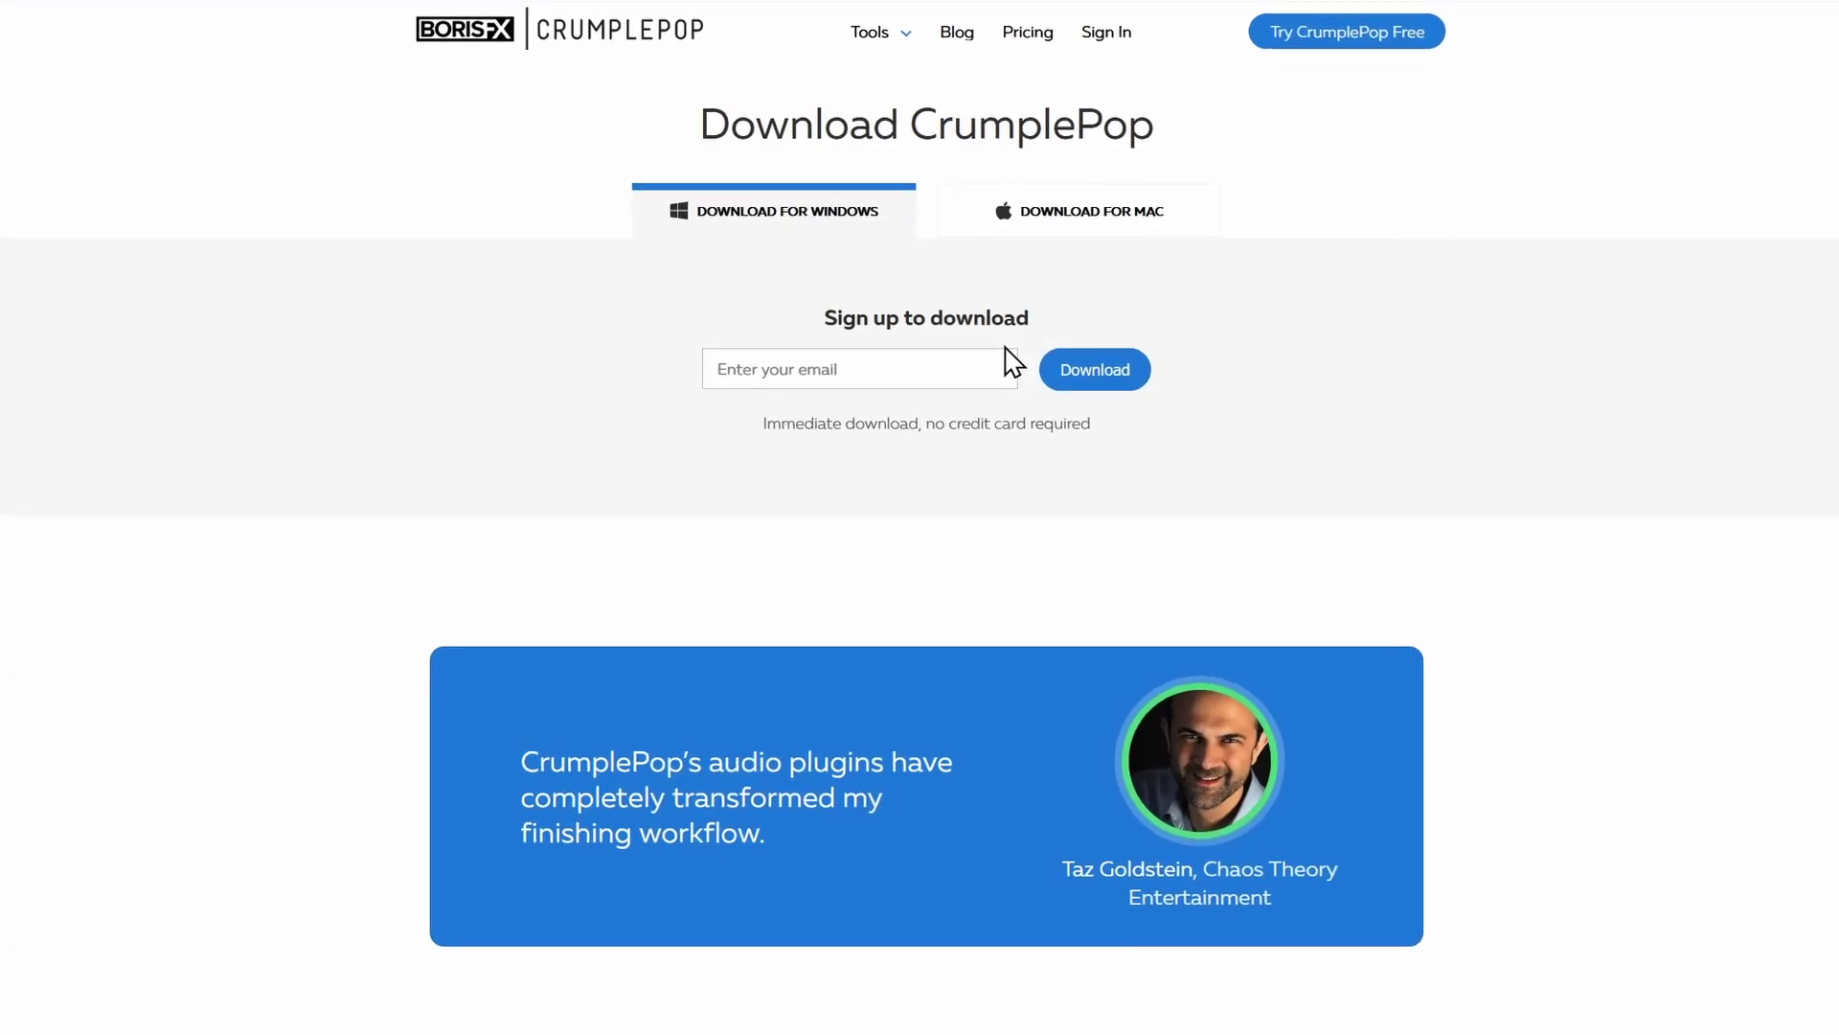
pyautogui.click(846, 369)
pyautogui.hotkey('ctrl', 'v')
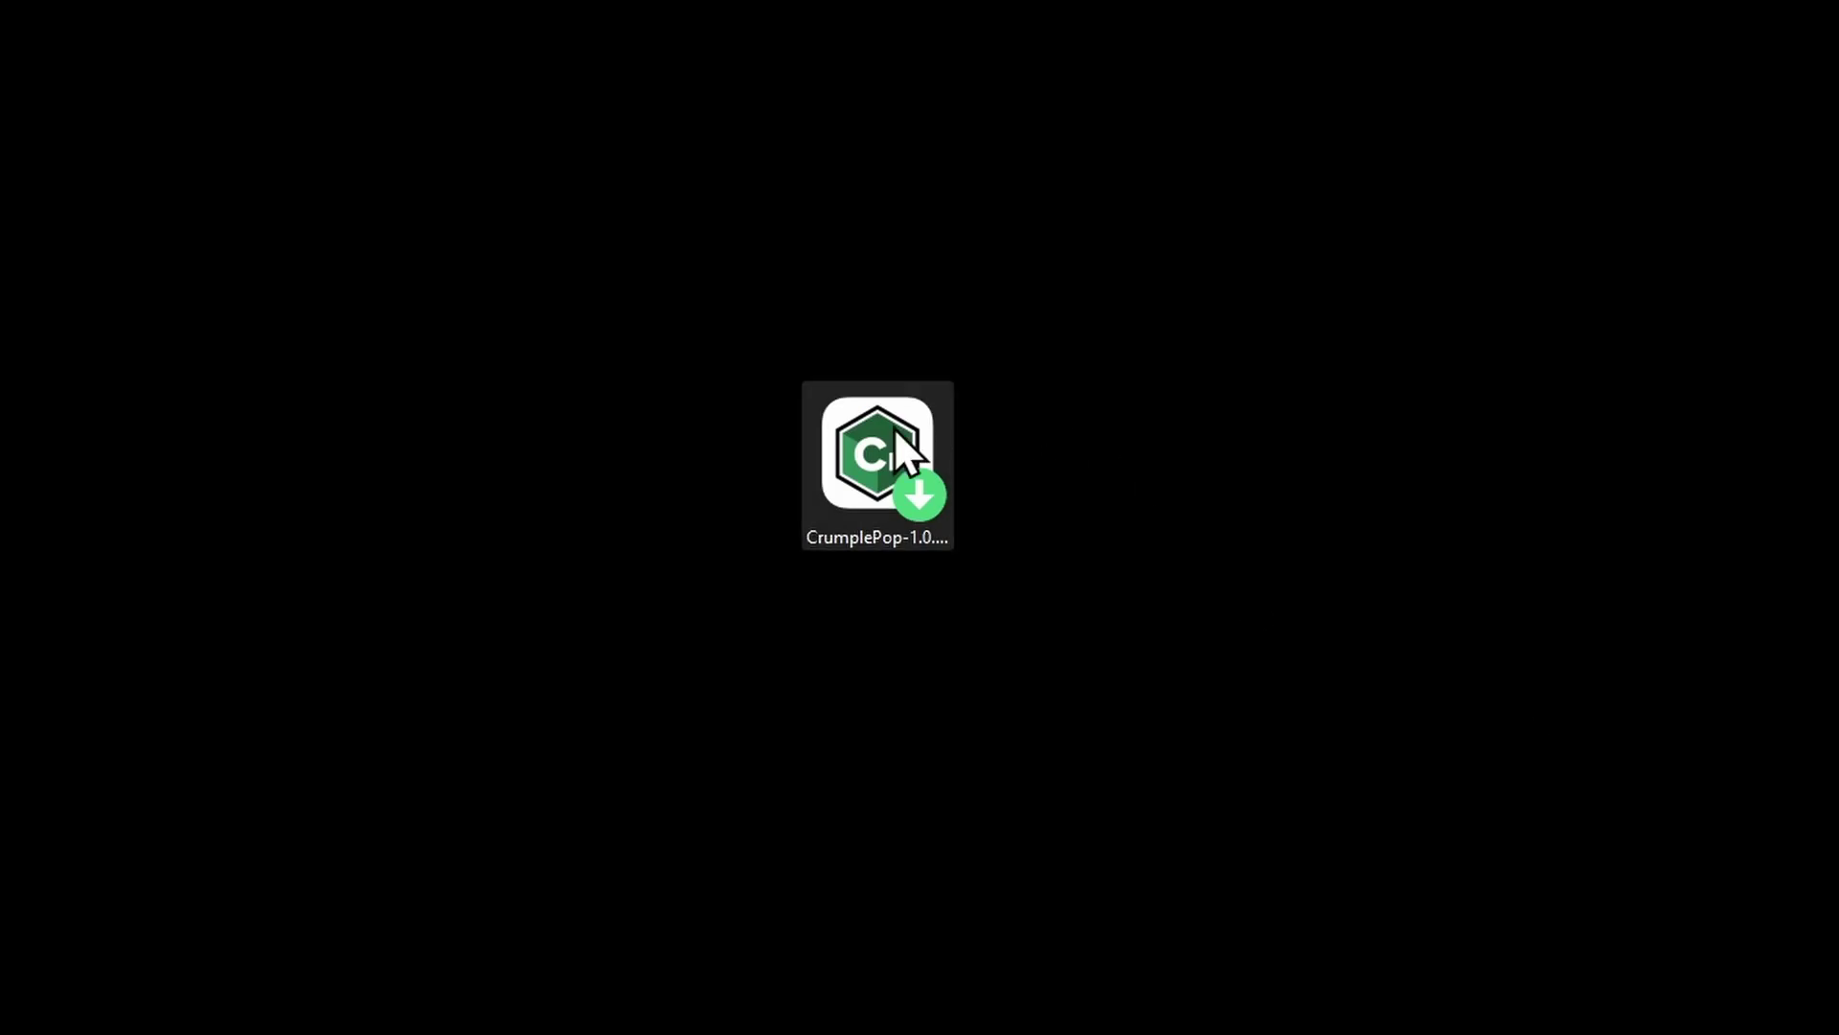
# - Install CrumplePop 1.0.28, accepting the license, and launch it on finish
pyautogui.doubleClick(889, 451)
pyautogui.click(892, 605)
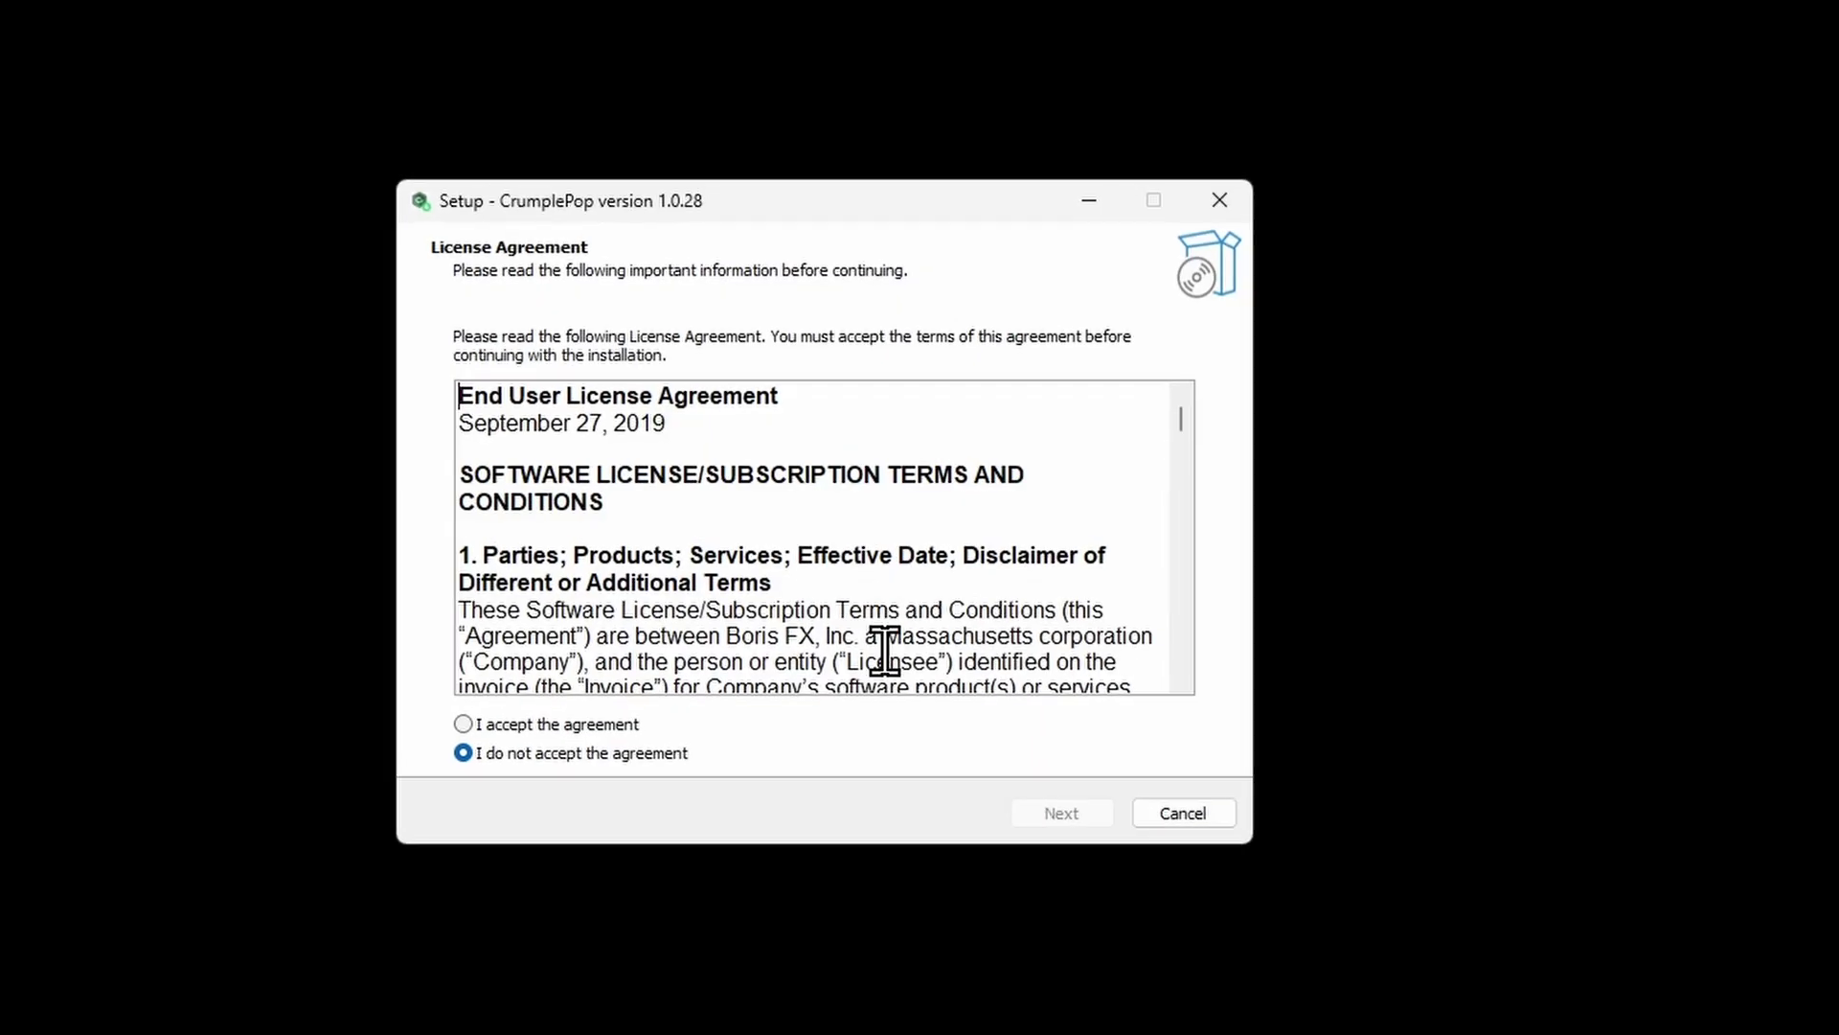
pyautogui.click(1103, 815)
pyautogui.click(1082, 819)
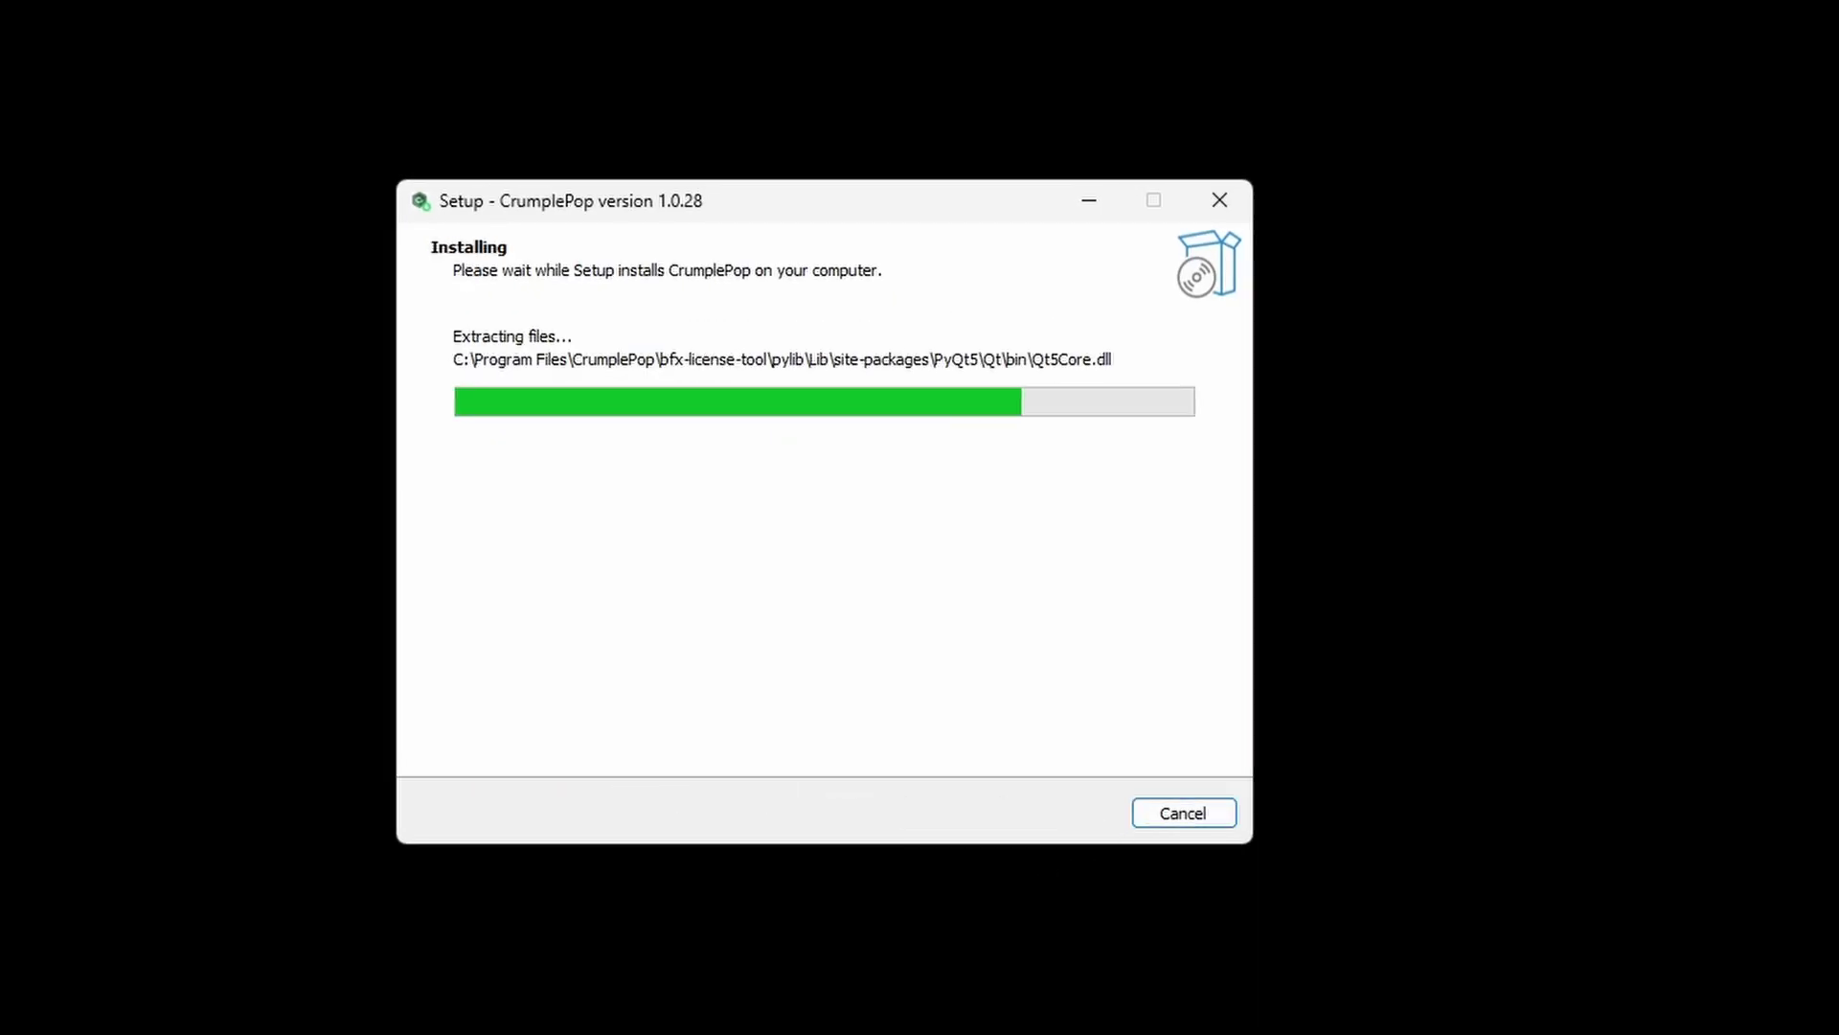
pyautogui.click(1059, 809)
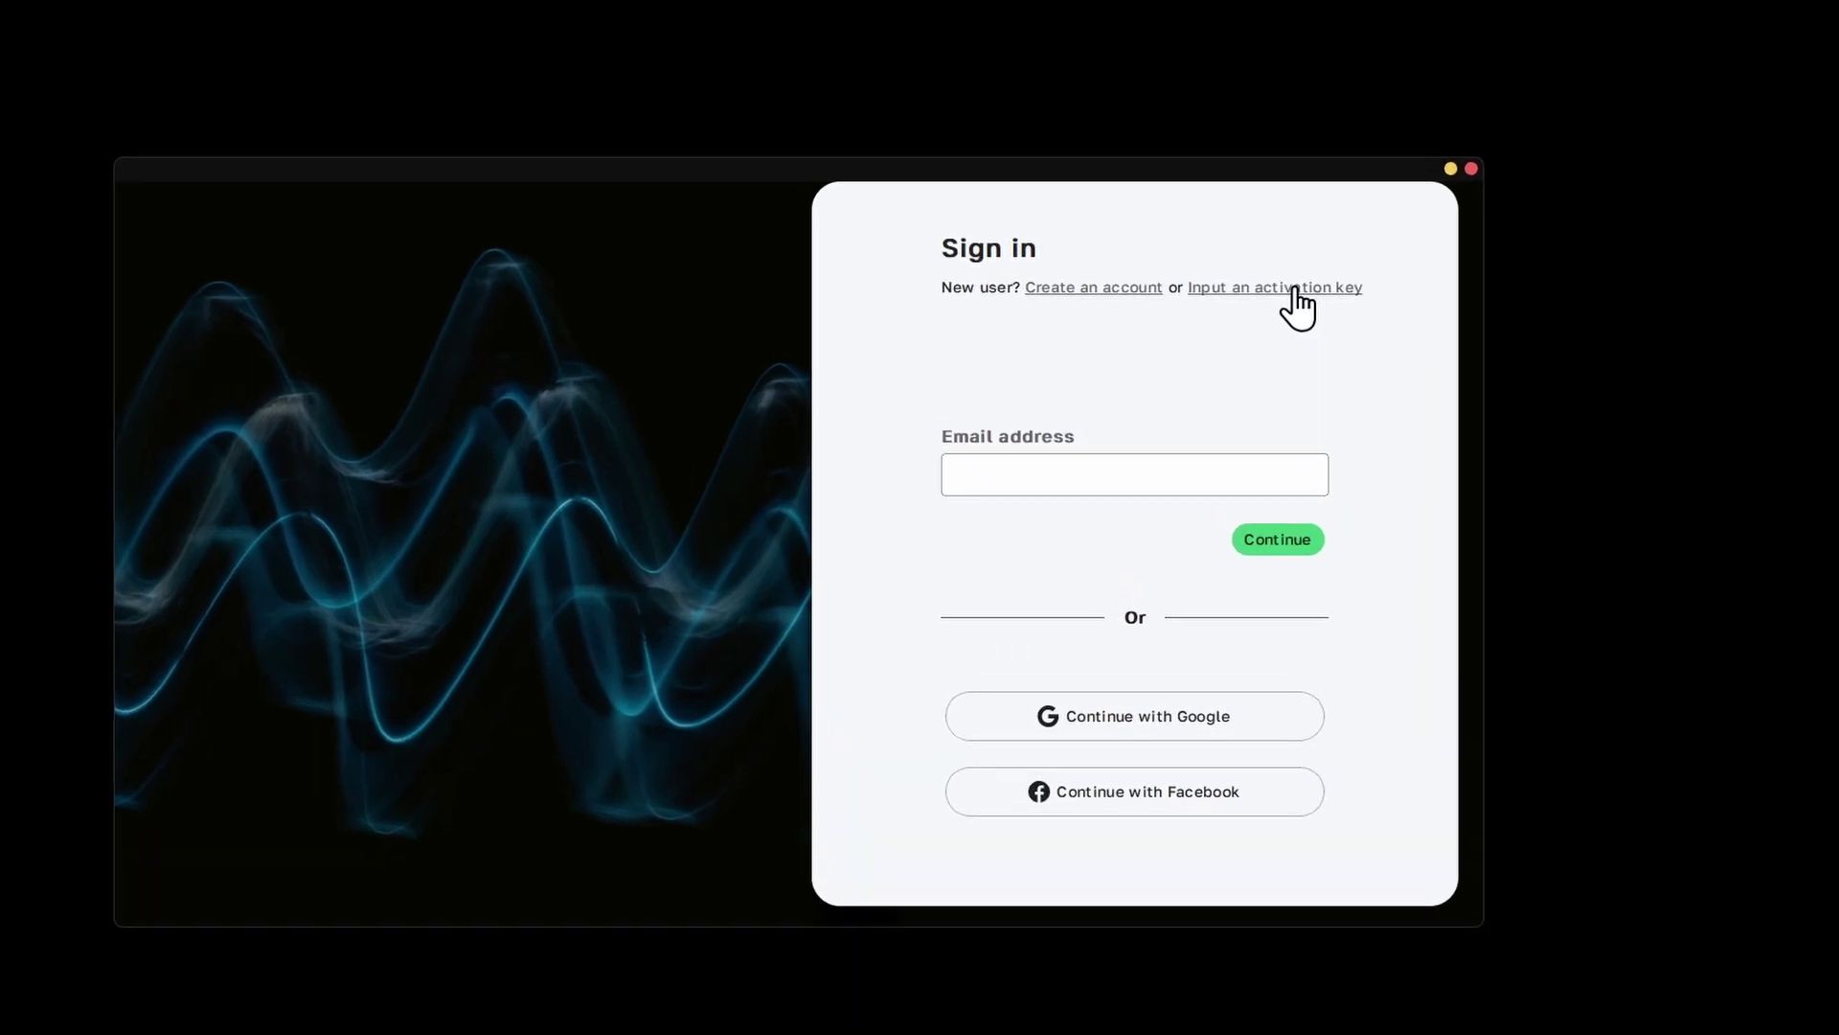
# - Activate the Starter Plan with an activation key, create the account, and install PopRemover and SoundApp
pyautogui.click(1295, 287)
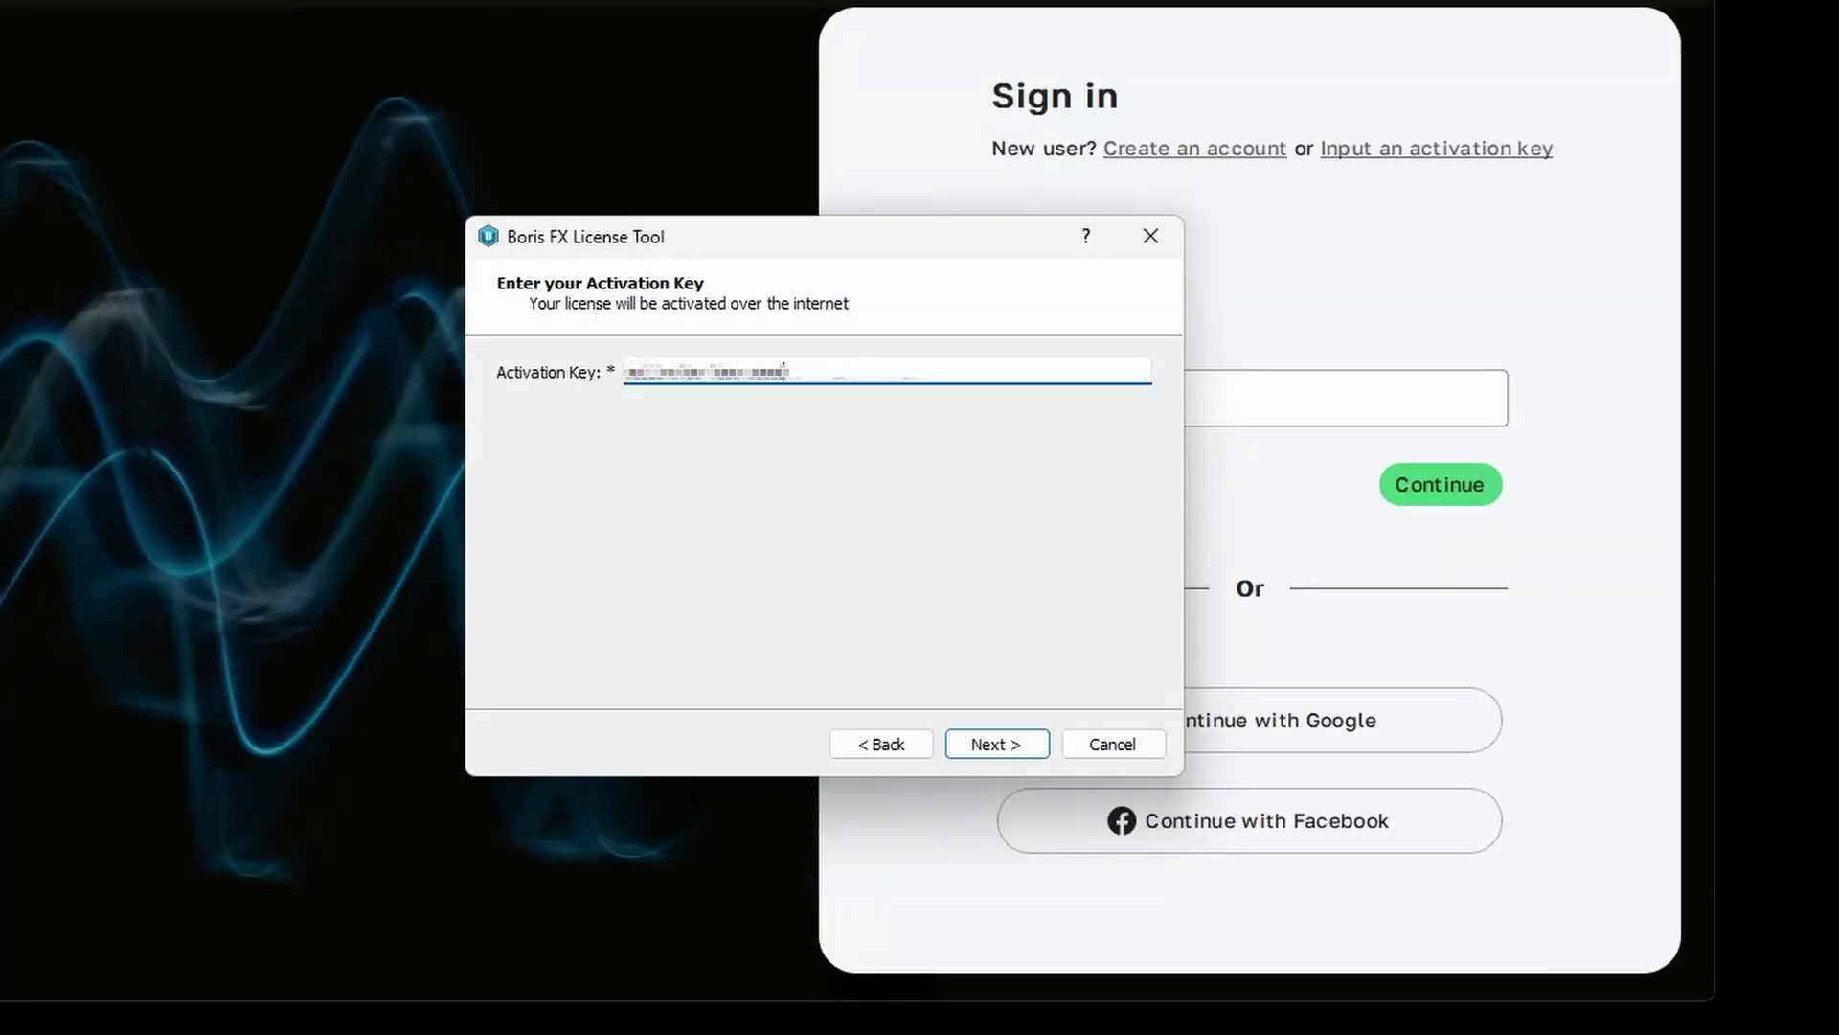
pyautogui.click(1001, 744)
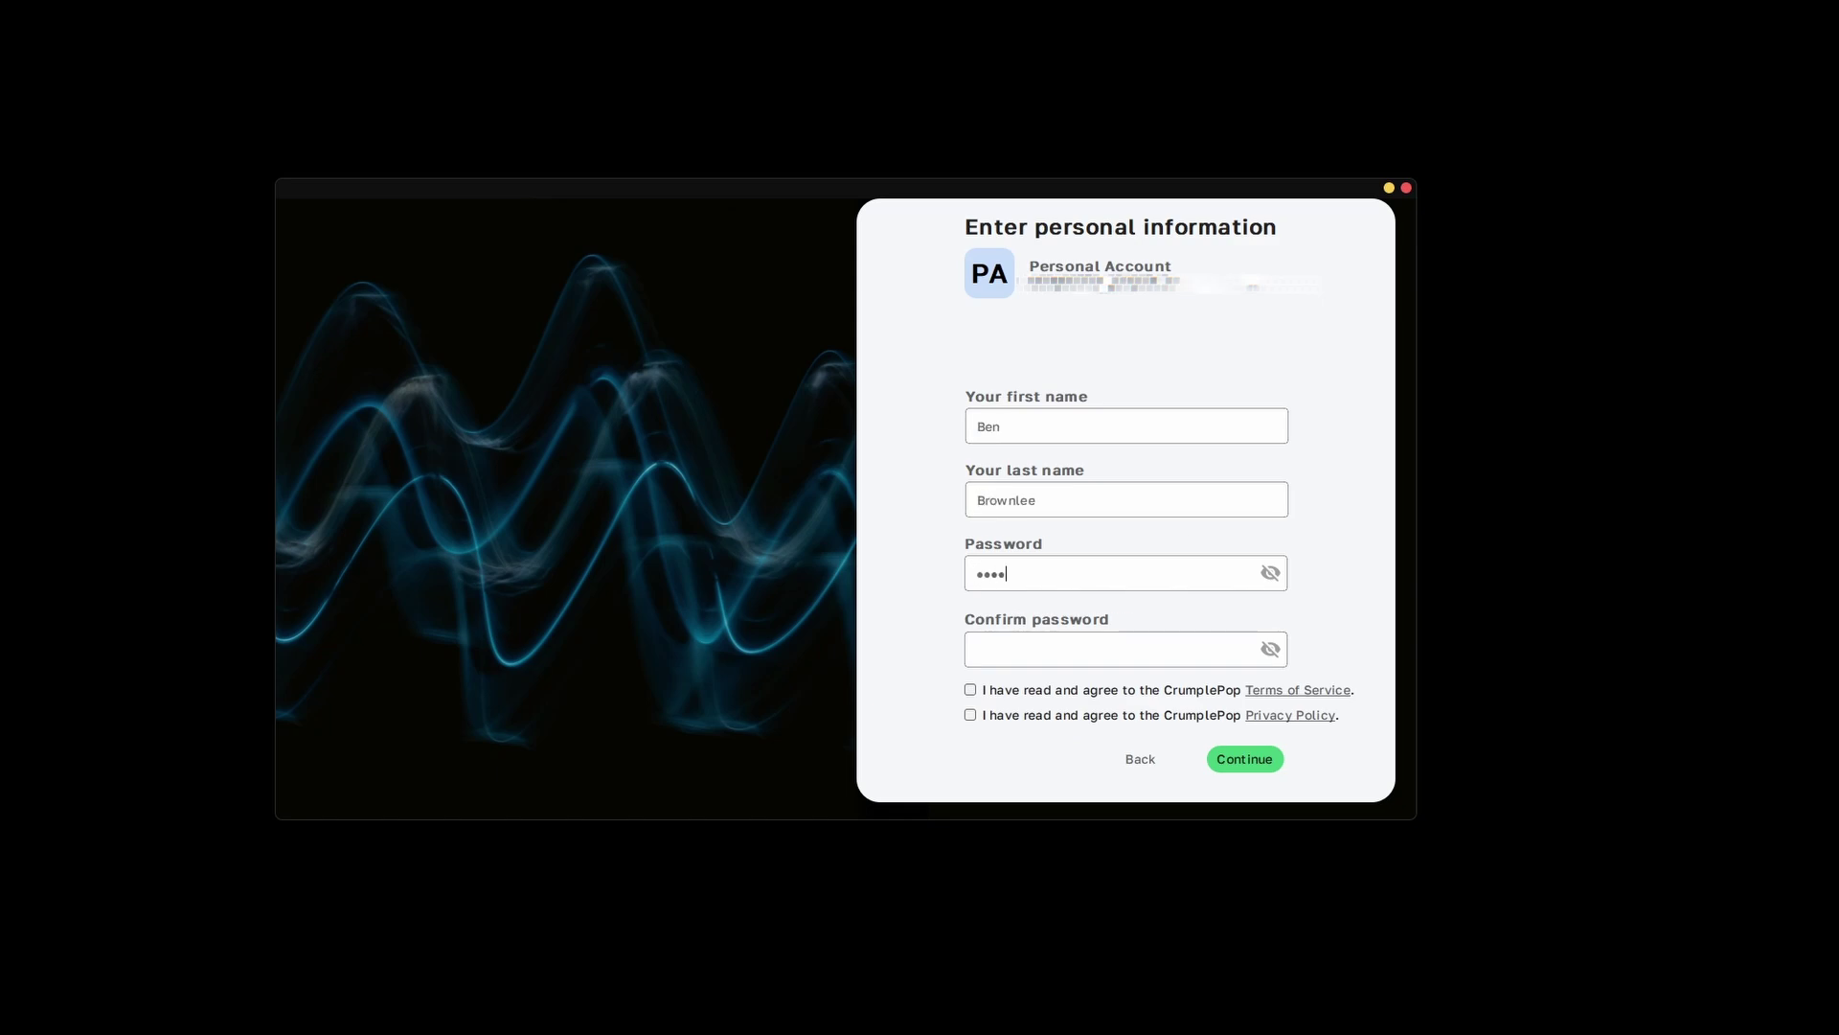
pyautogui.click(1269, 762)
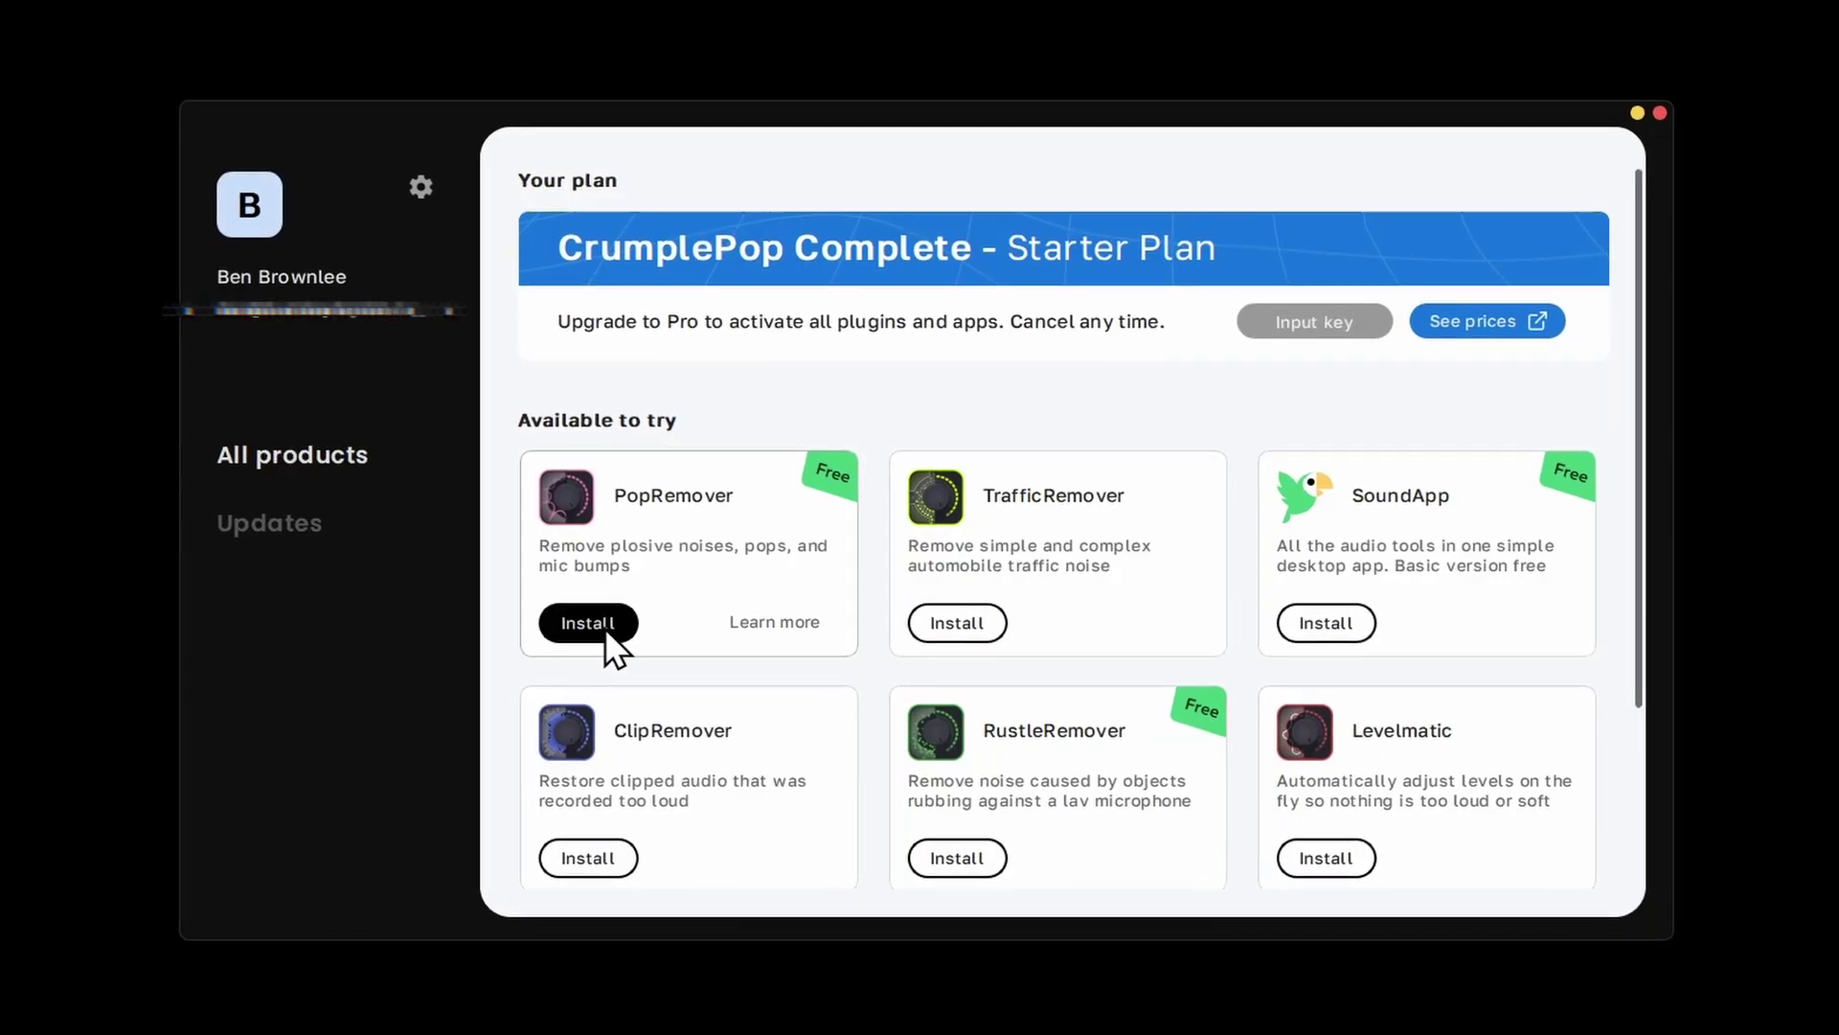
pyautogui.click(606, 629)
pyautogui.click(1327, 629)
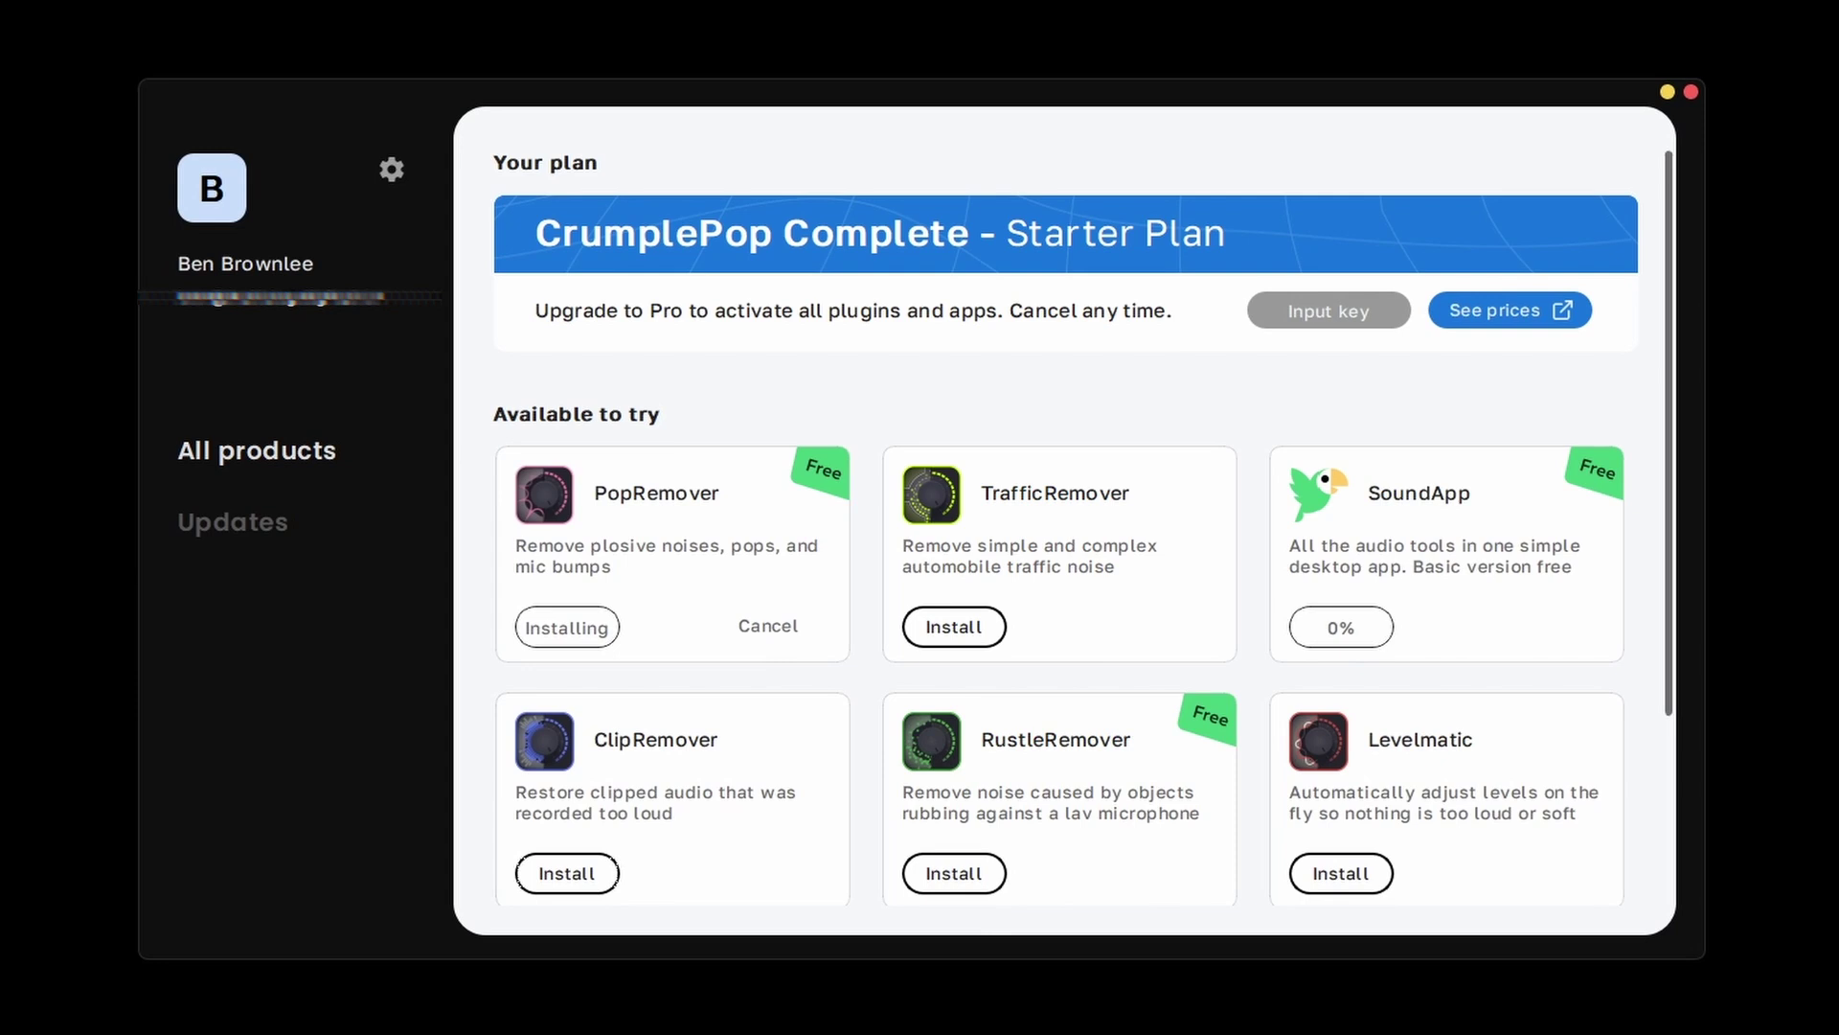
# - Start installing the RustleRemover plugin as well
pyautogui.click(953, 877)
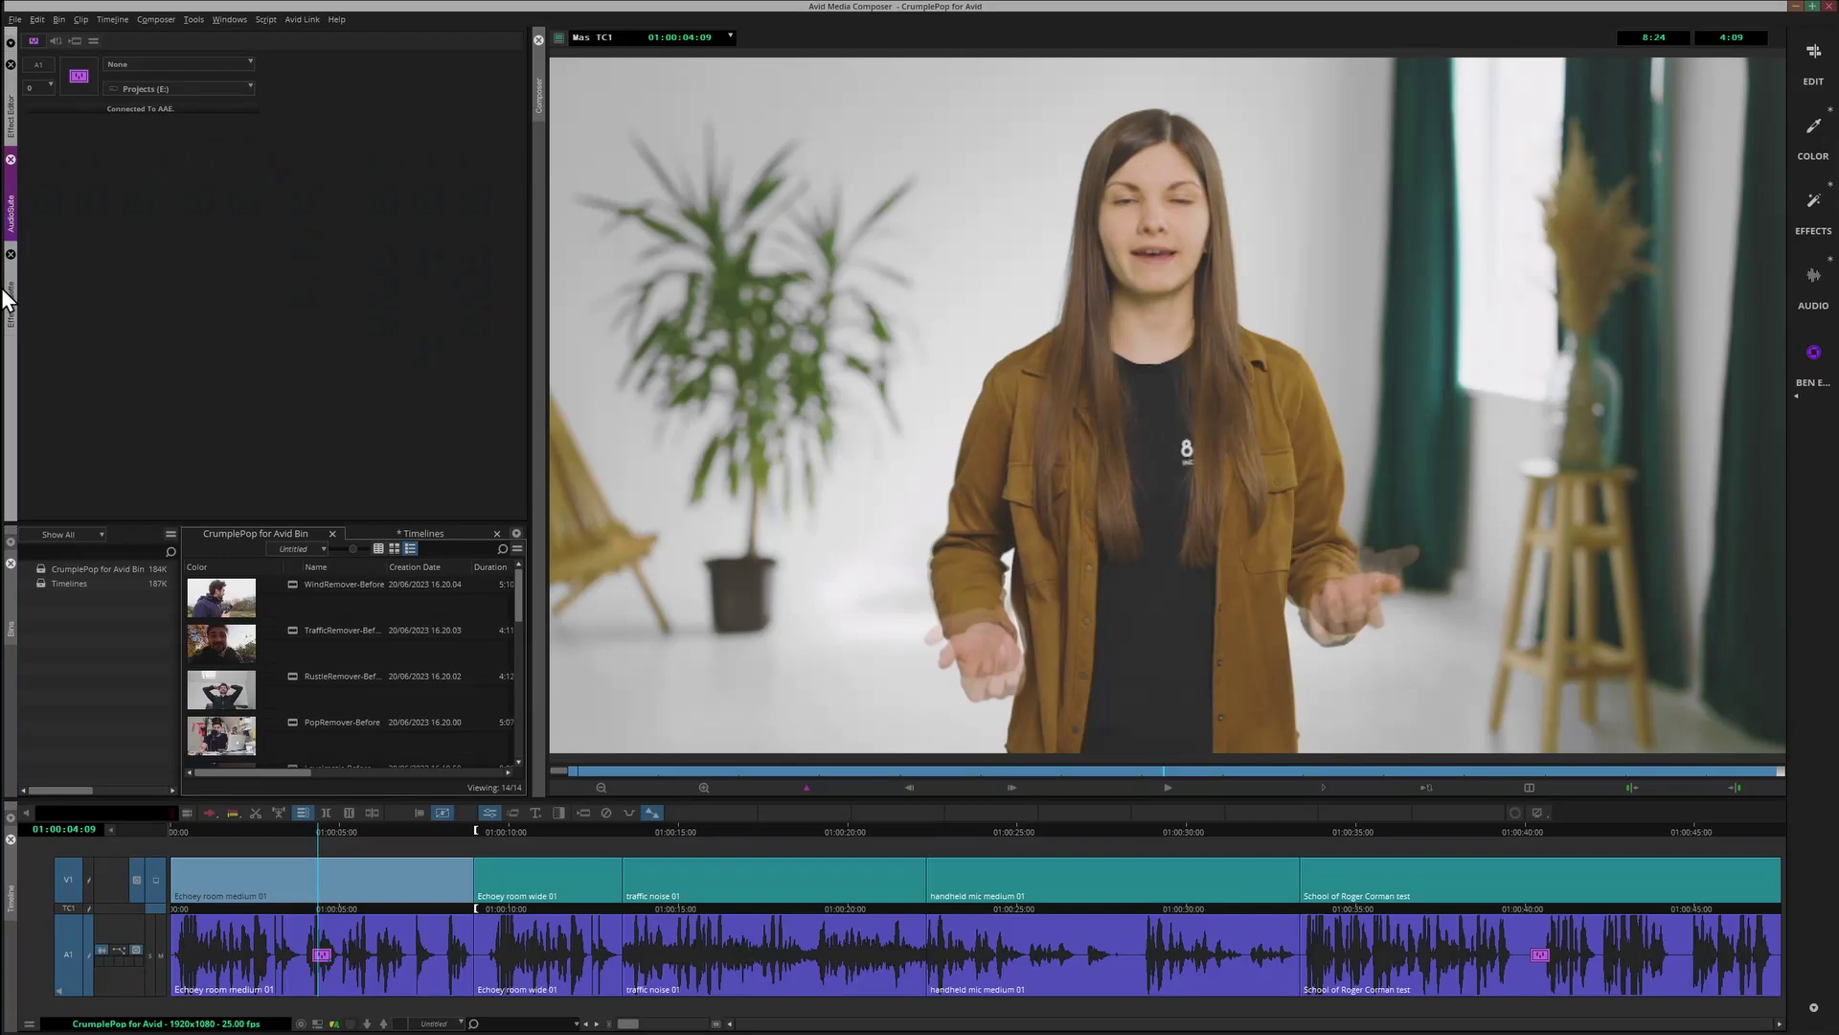
# - Apply CrumplePop EchoRemover to track A1 at 055% strength and cue back to 01:00:00:00
pyautogui.click(169, 60)
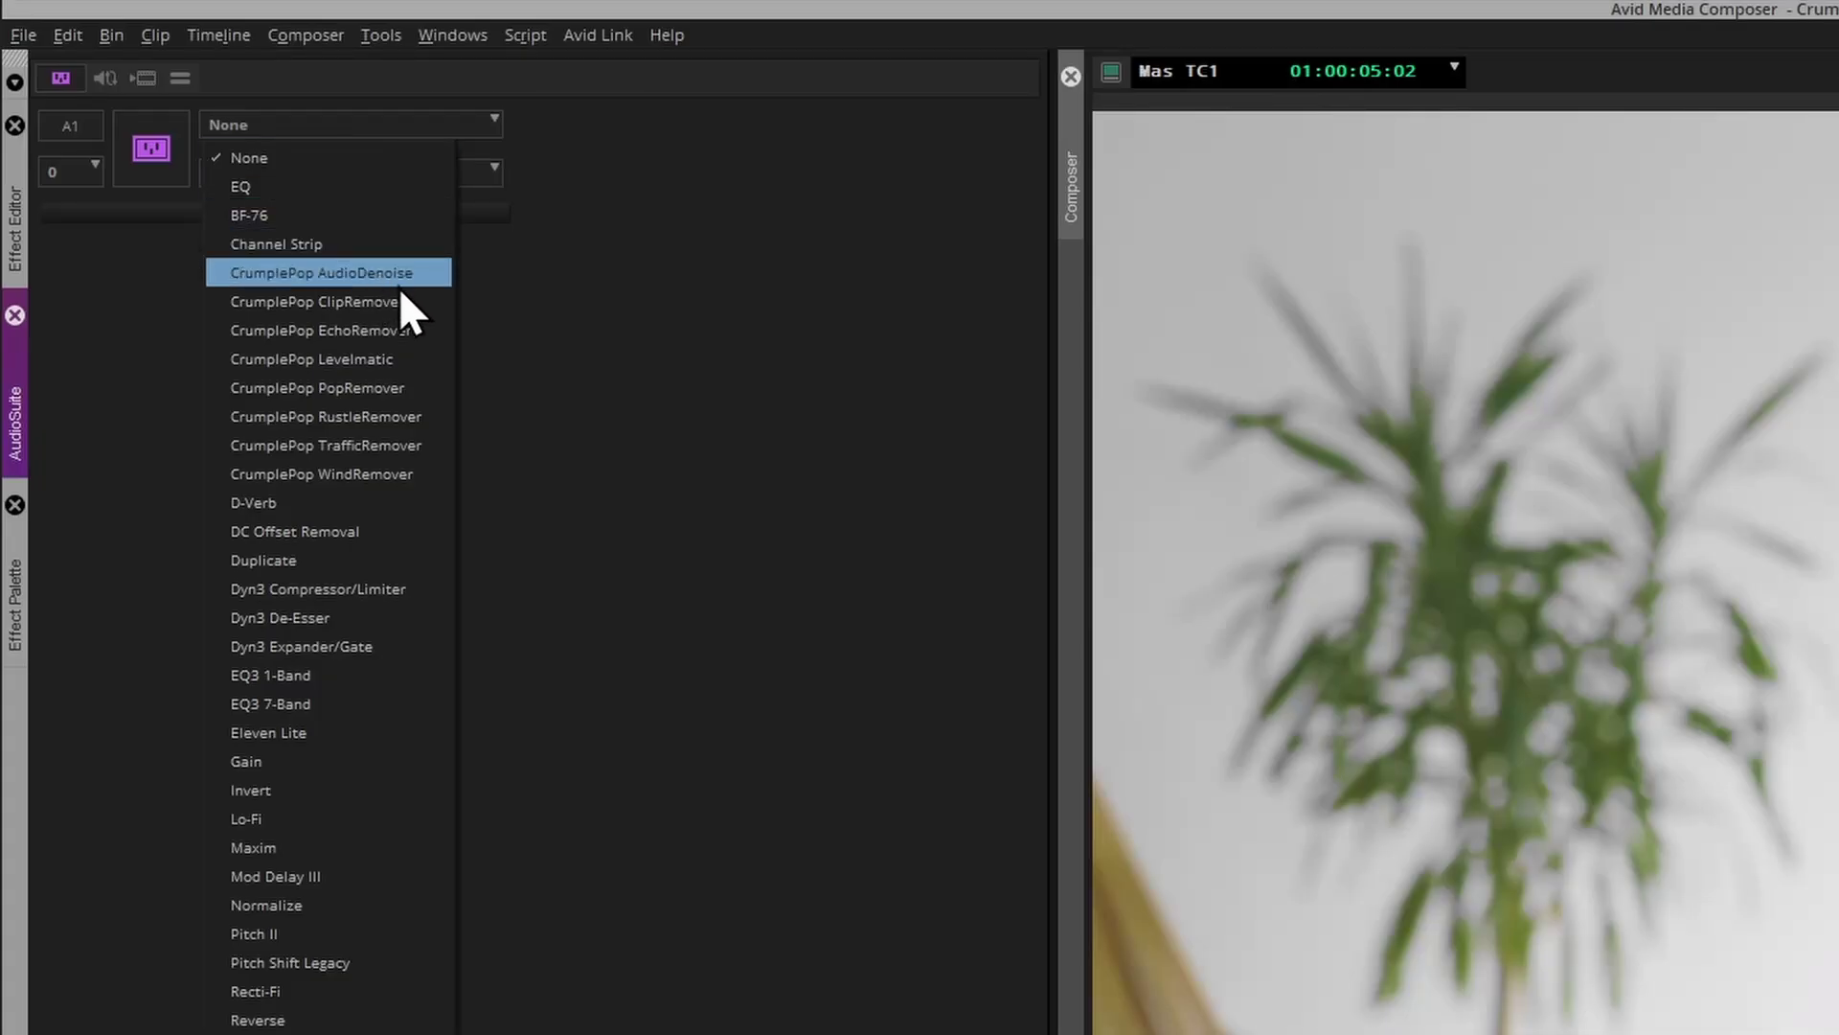
pyautogui.click(410, 330)
pyautogui.click(150, 152)
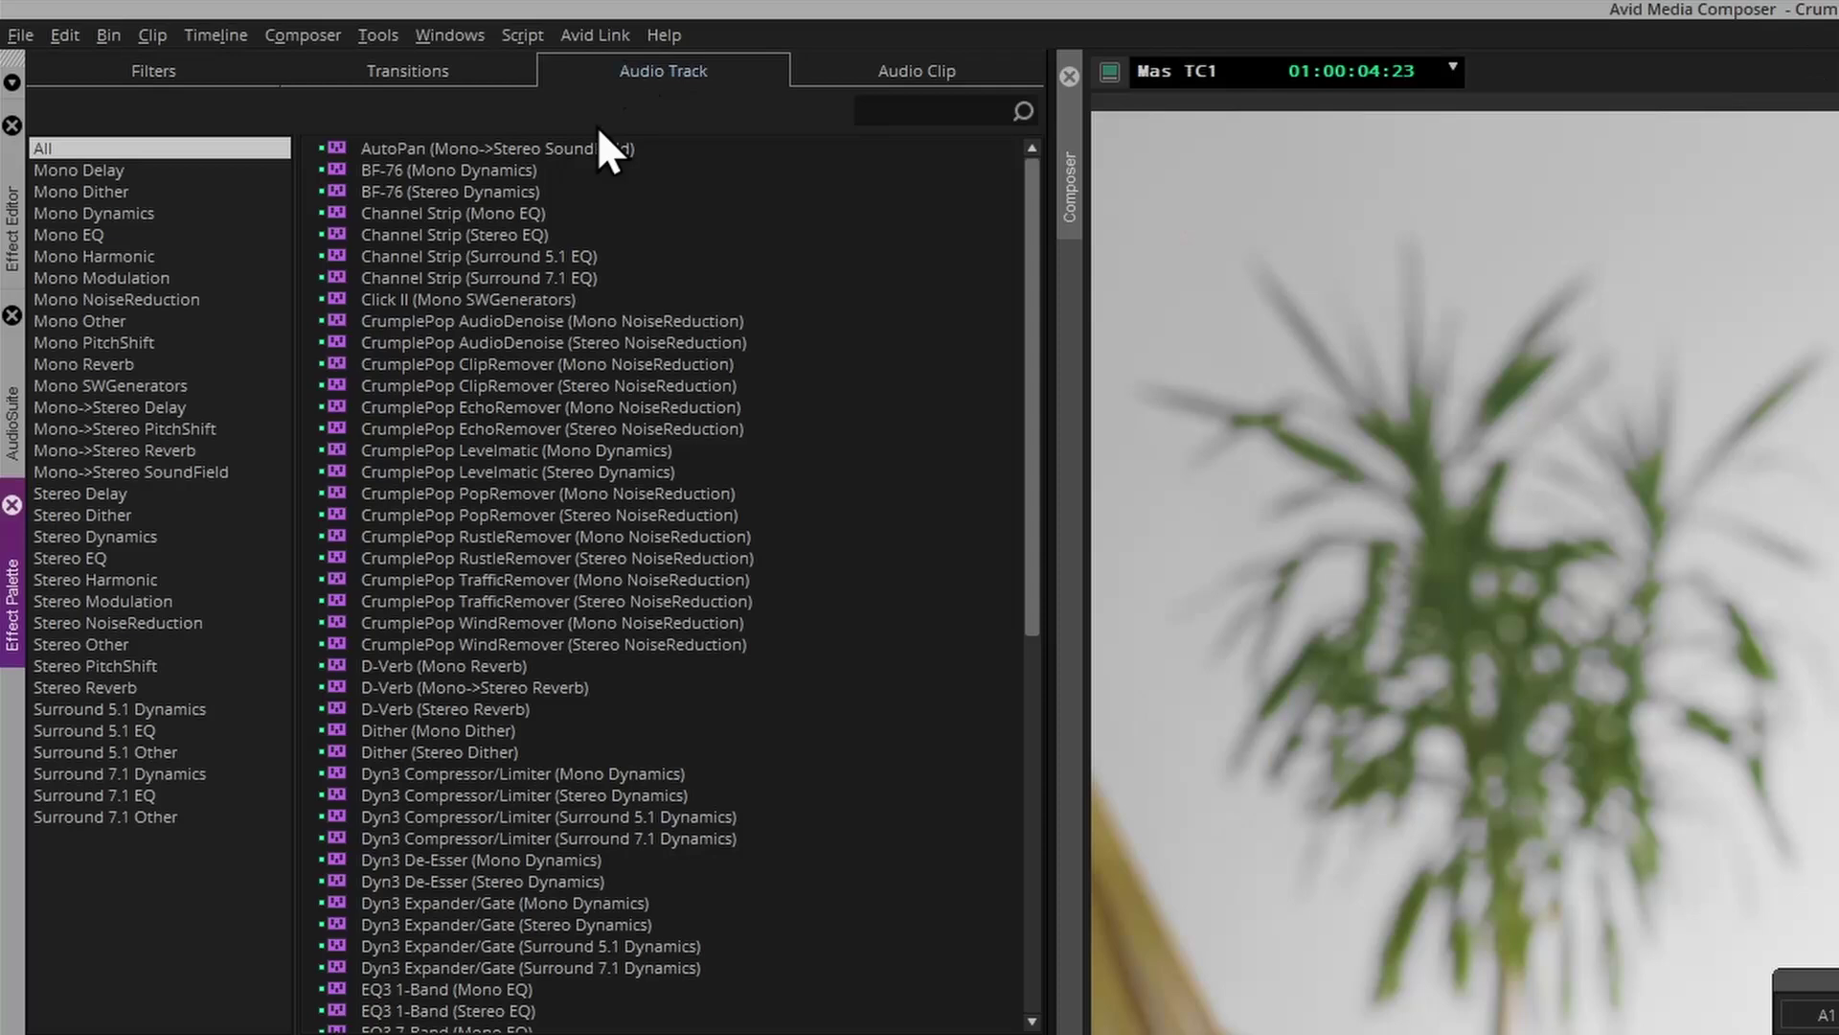
pyautogui.moveTo(508, 450); pyautogui.dragTo(267, 866)
pyautogui.click(204, 894)
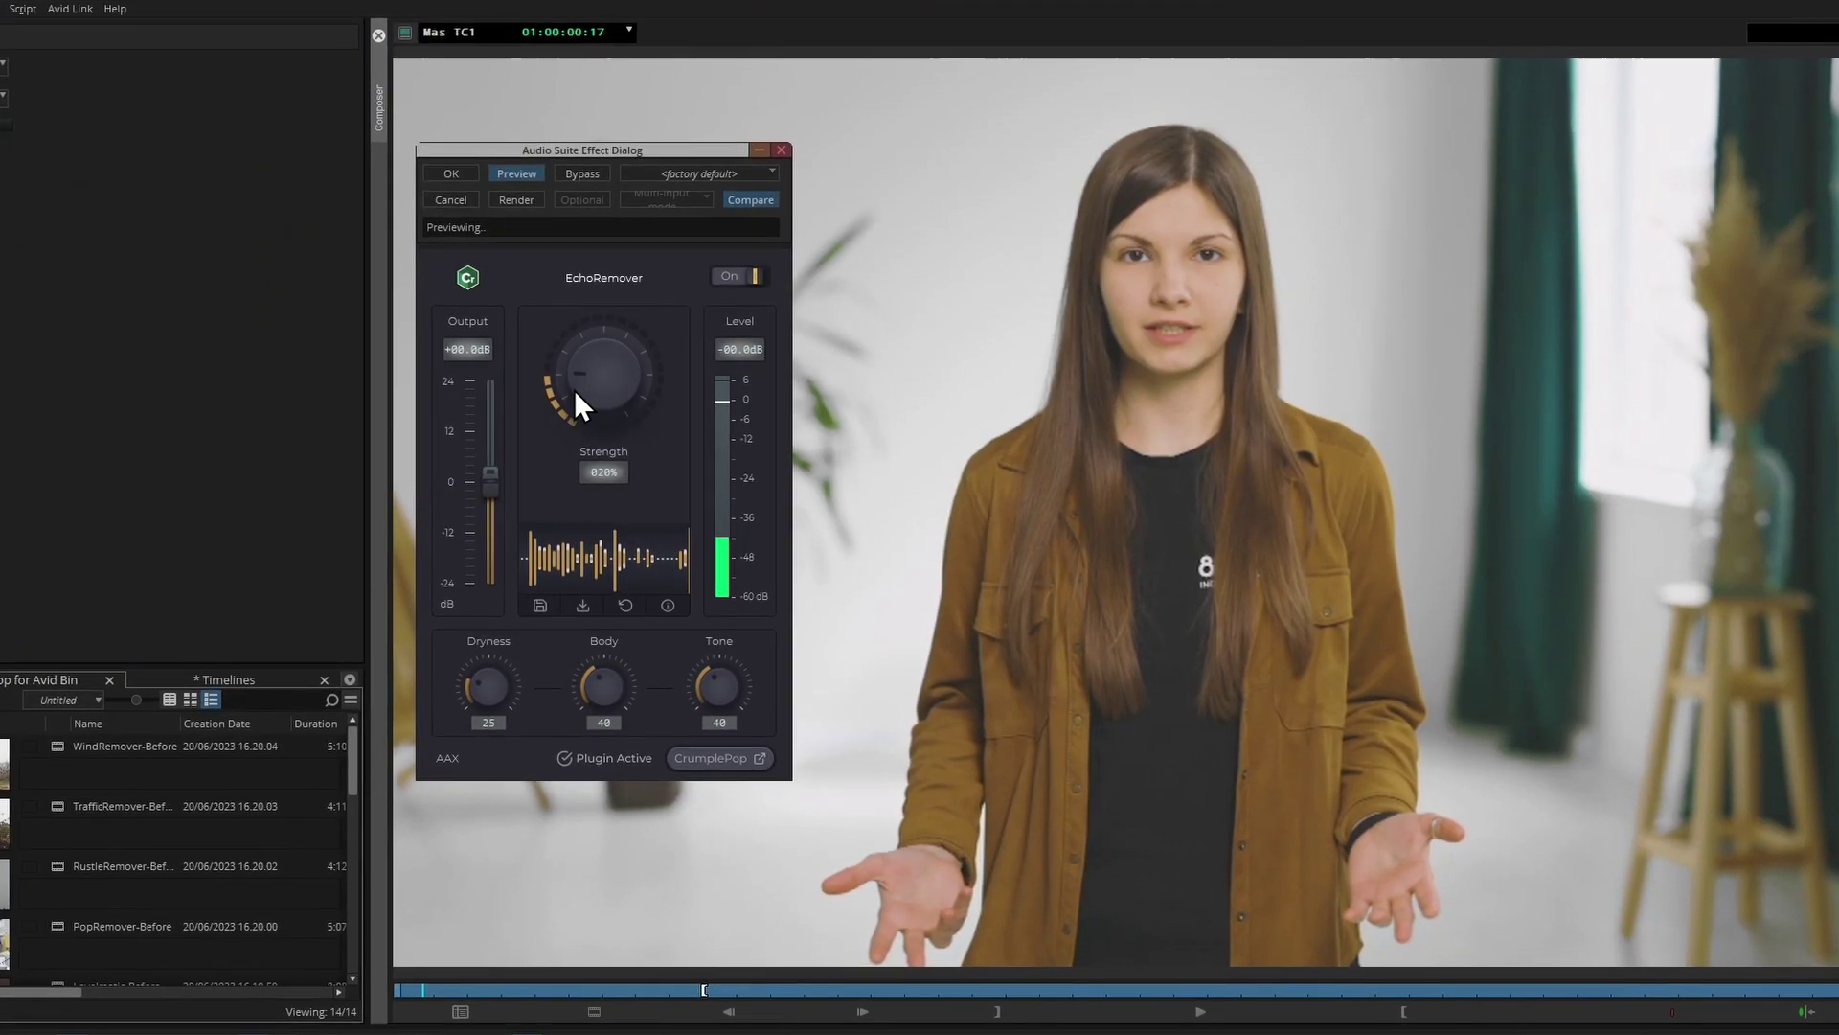
pyautogui.moveTo(573, 389); pyautogui.dragTo(612, 295)
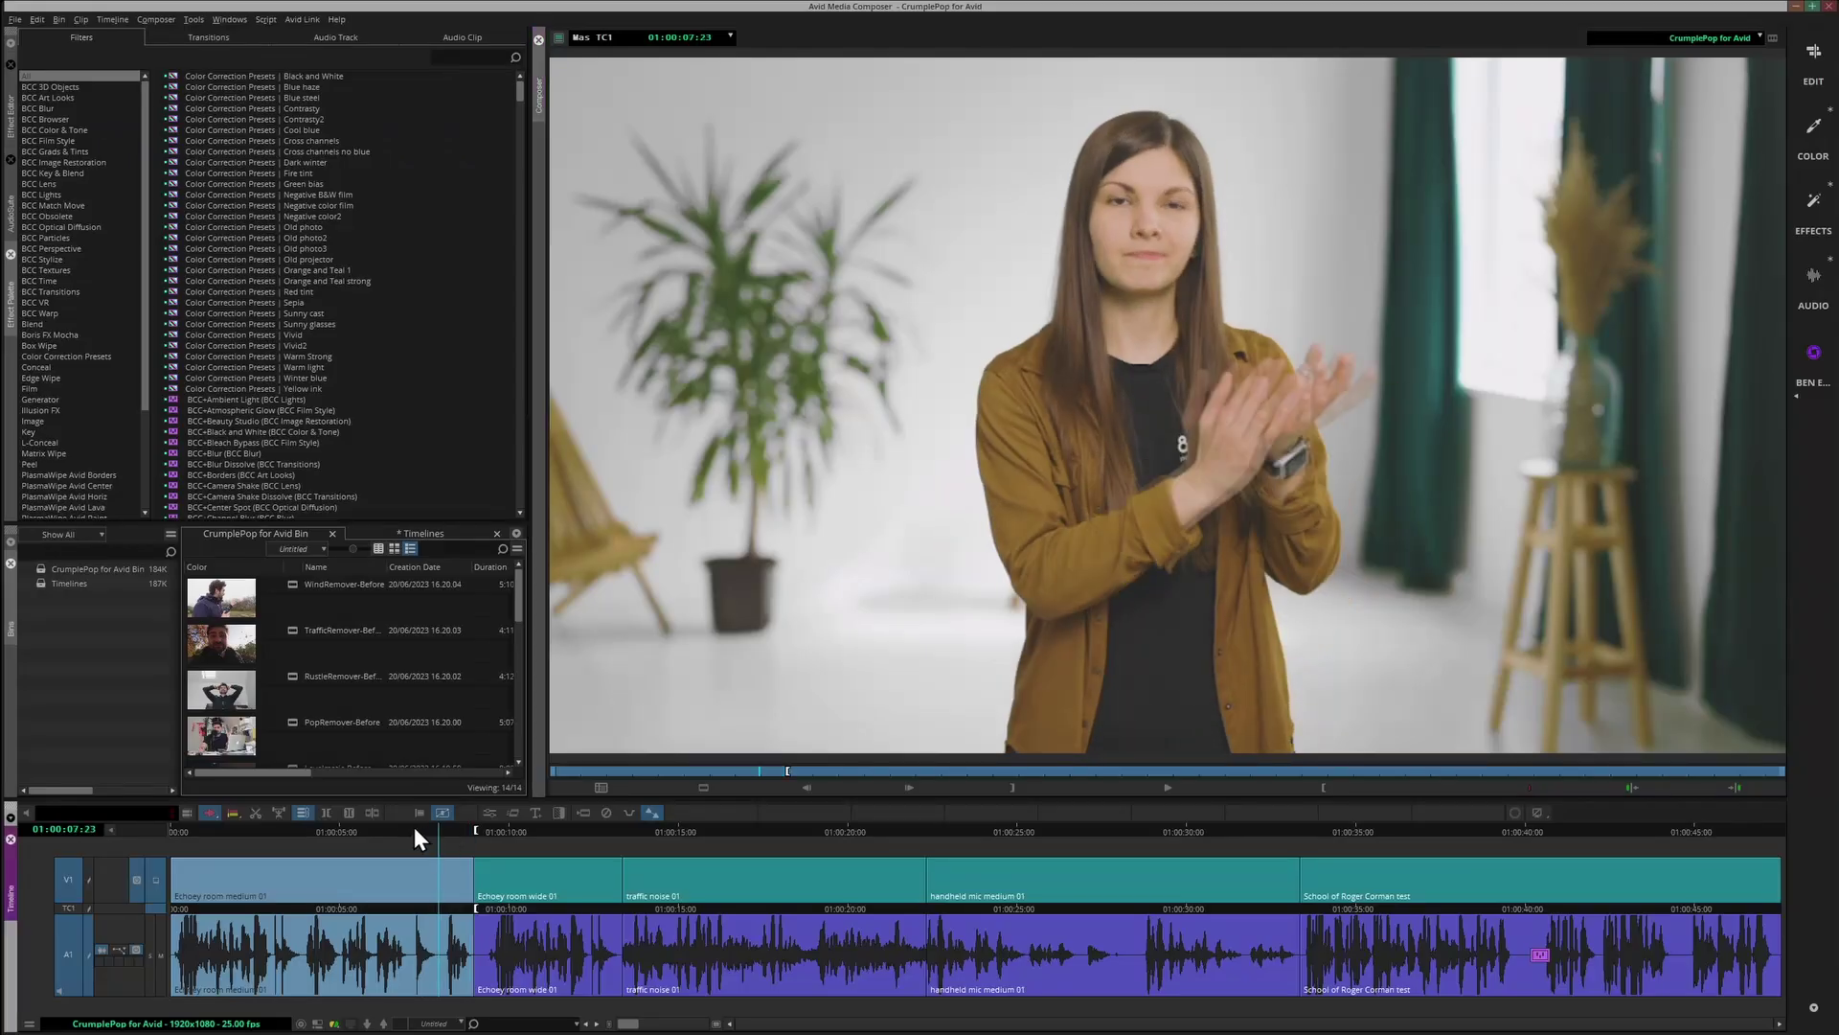
pyautogui.moveTo(256, 841); pyautogui.dragTo(107, 841)
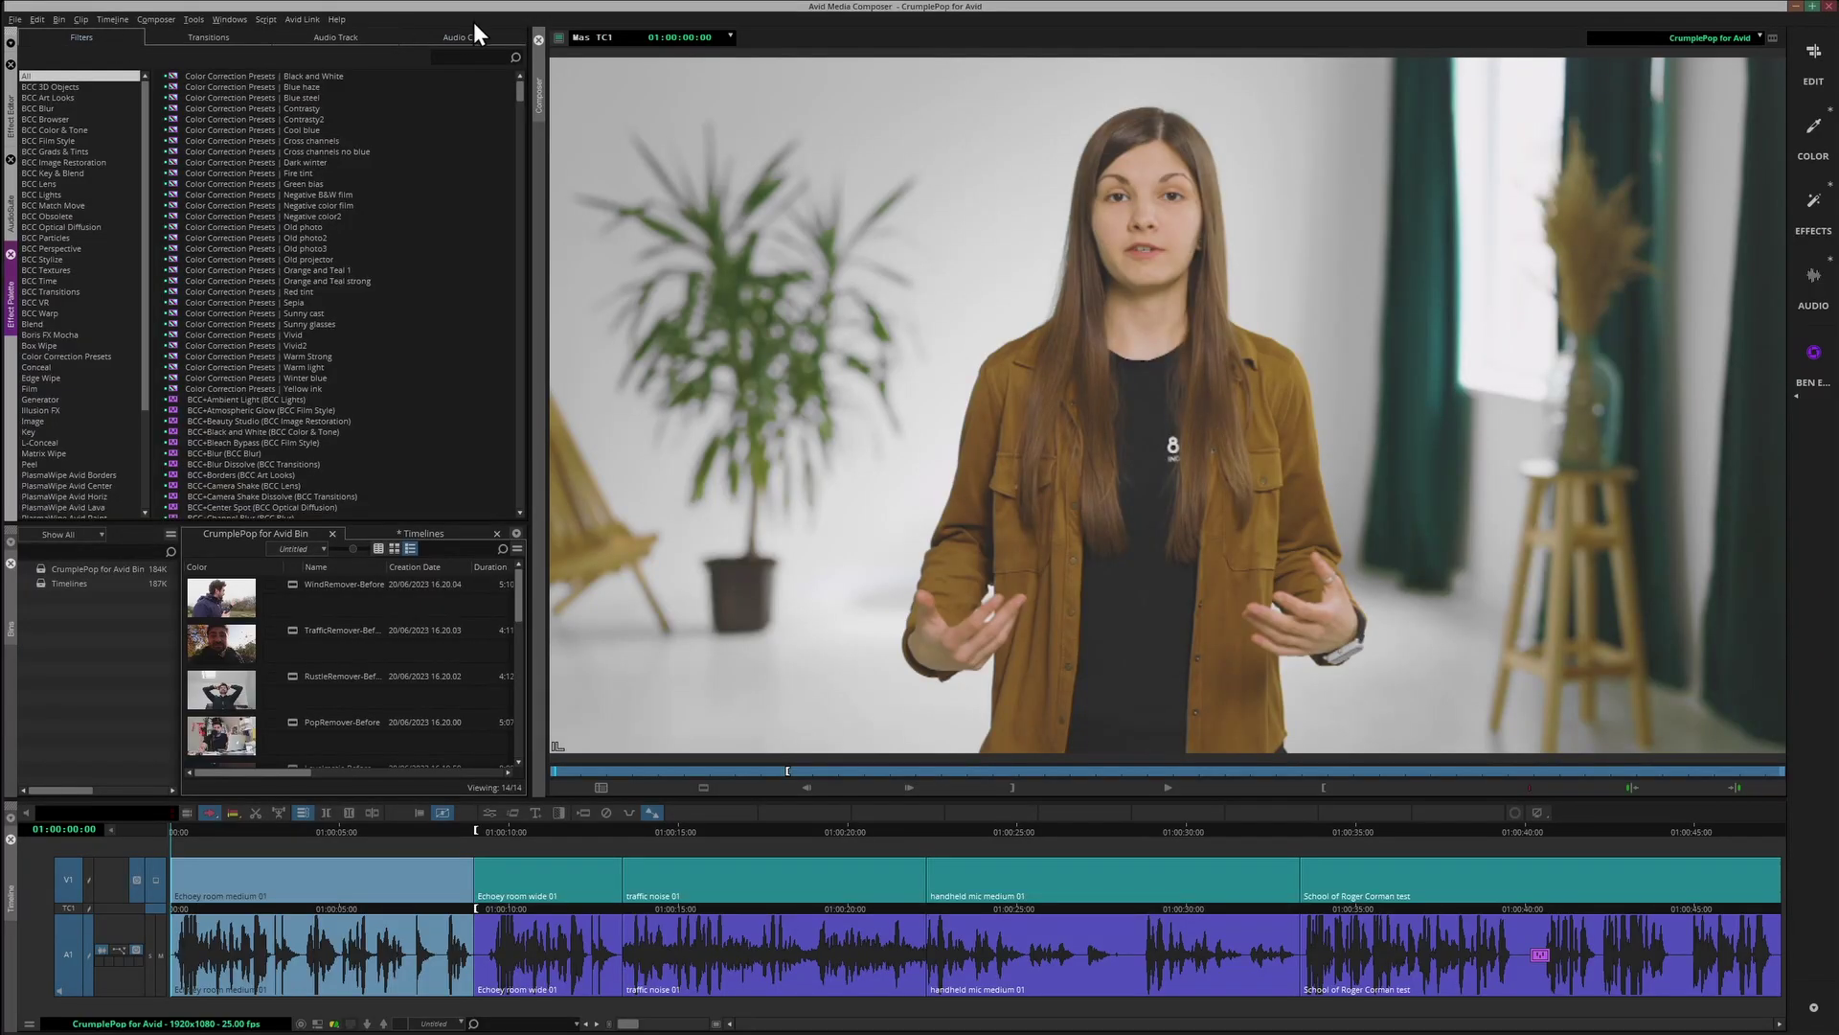
# - Switch the Effect Palette to the Audio Clip effects
pyautogui.click(489, 30)
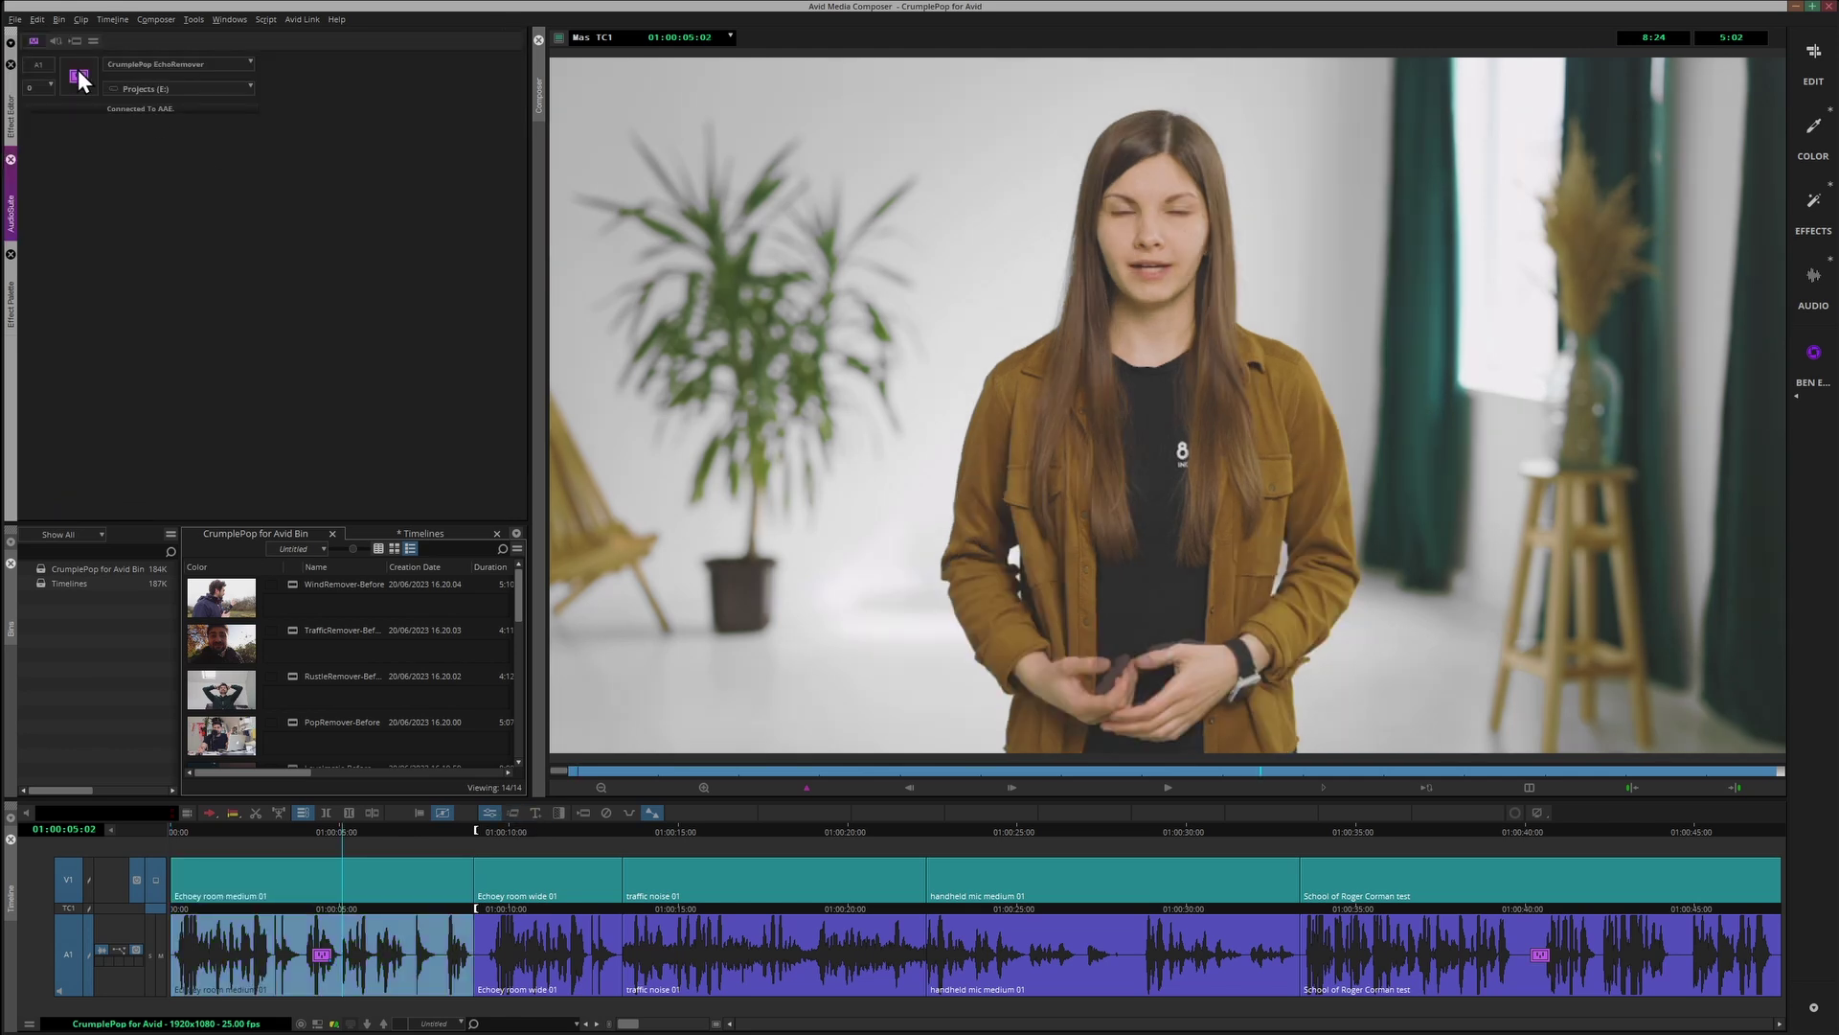
# - Activate EchoRemover on the first audio clip, reposition its dialog, and preview at 080% strength
pyautogui.click(78, 74)
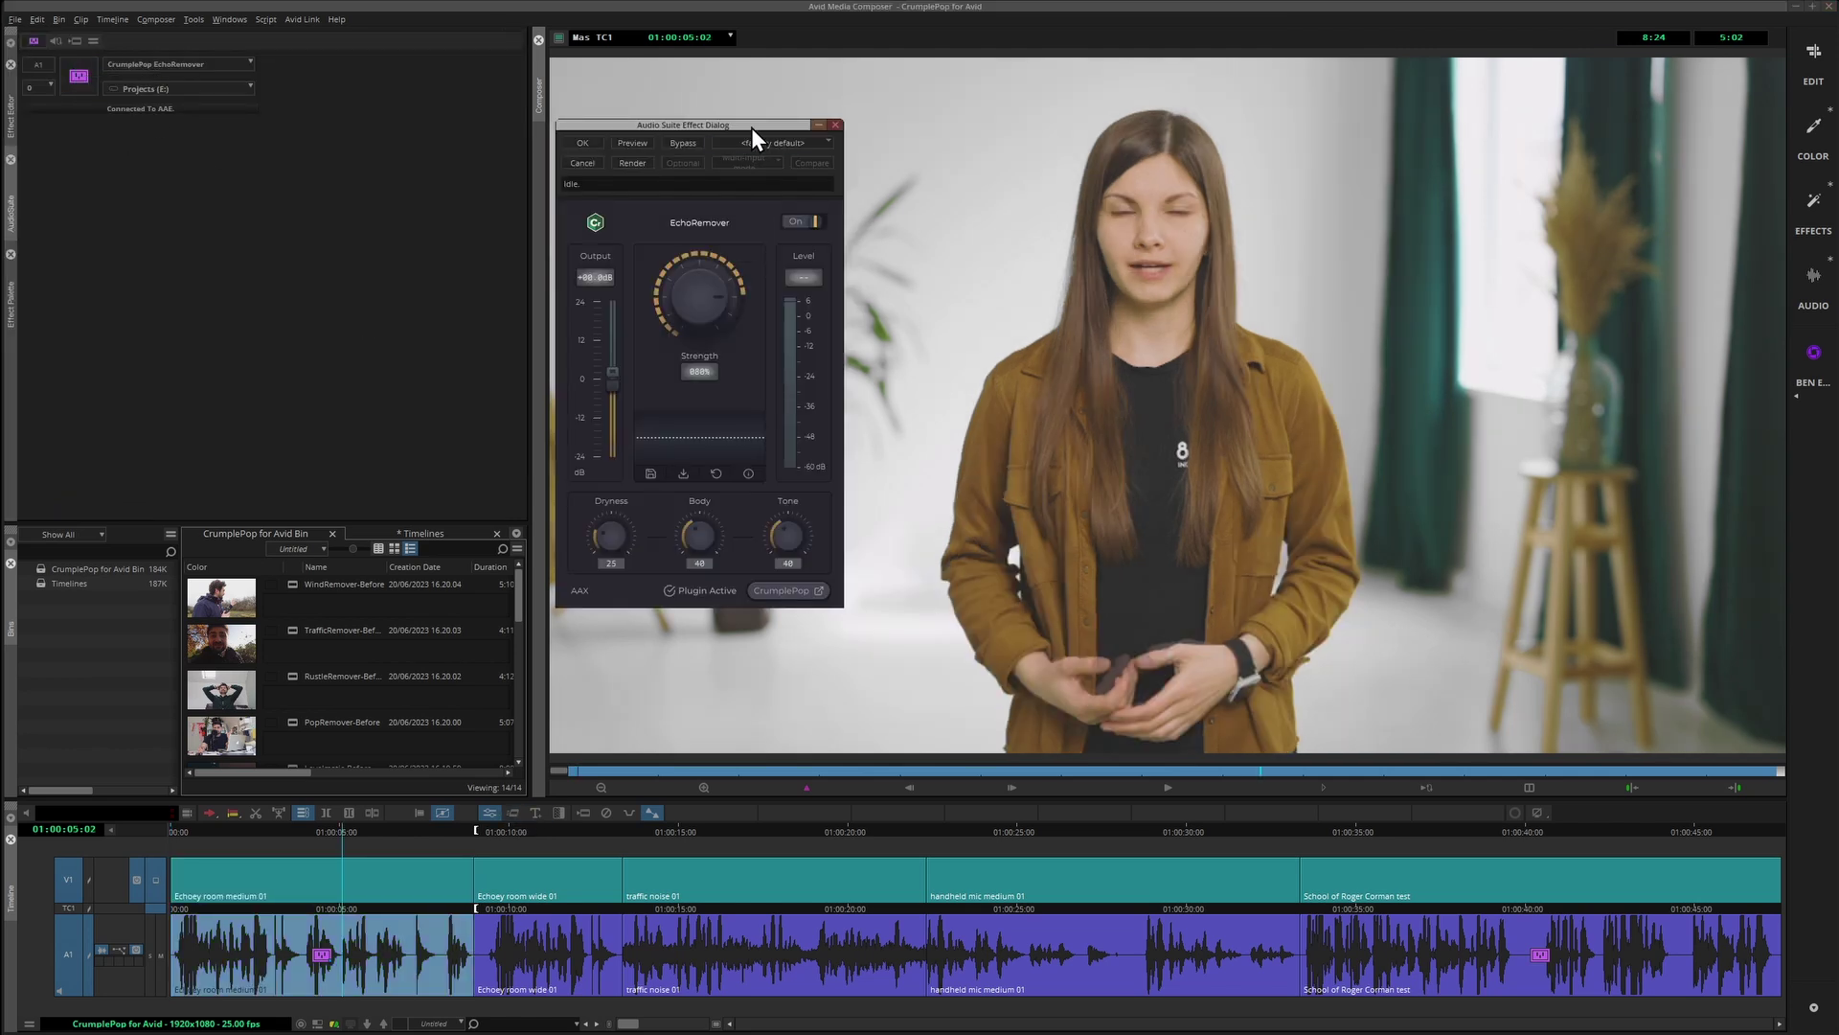
pyautogui.moveTo(752, 128); pyautogui.dragTo(767, 130)
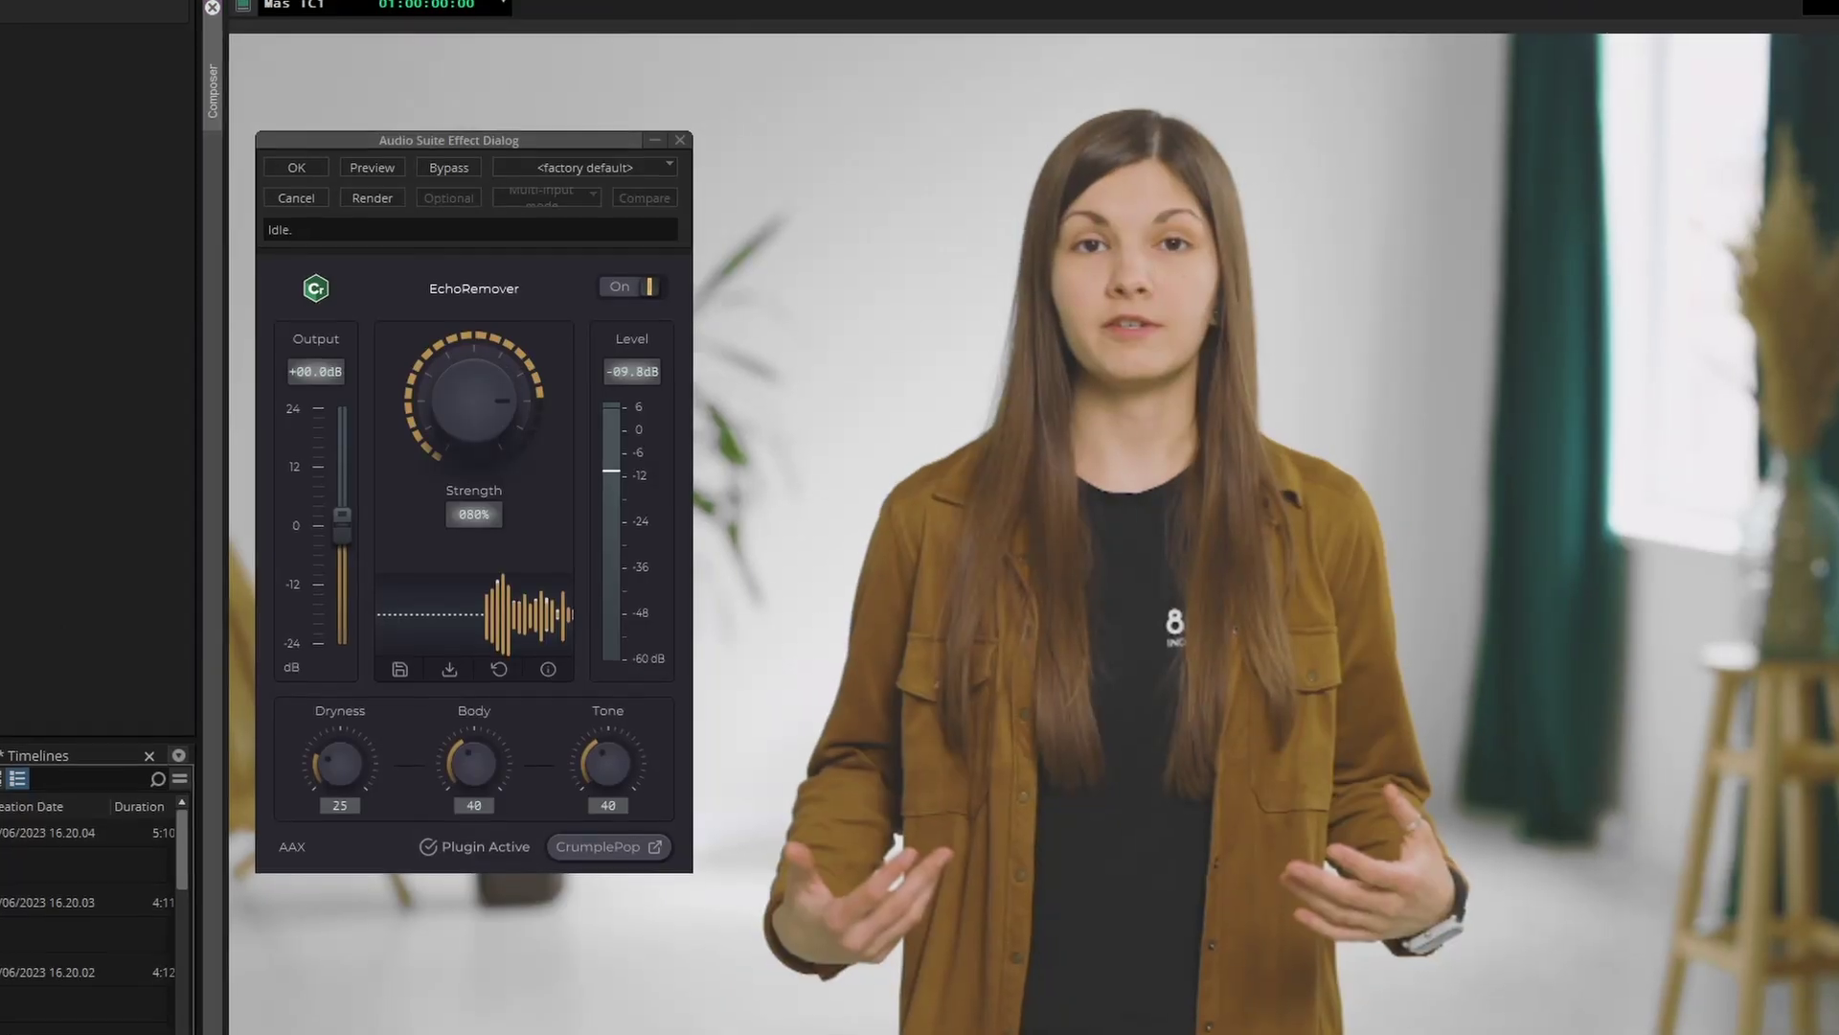
pyautogui.click(368, 159)
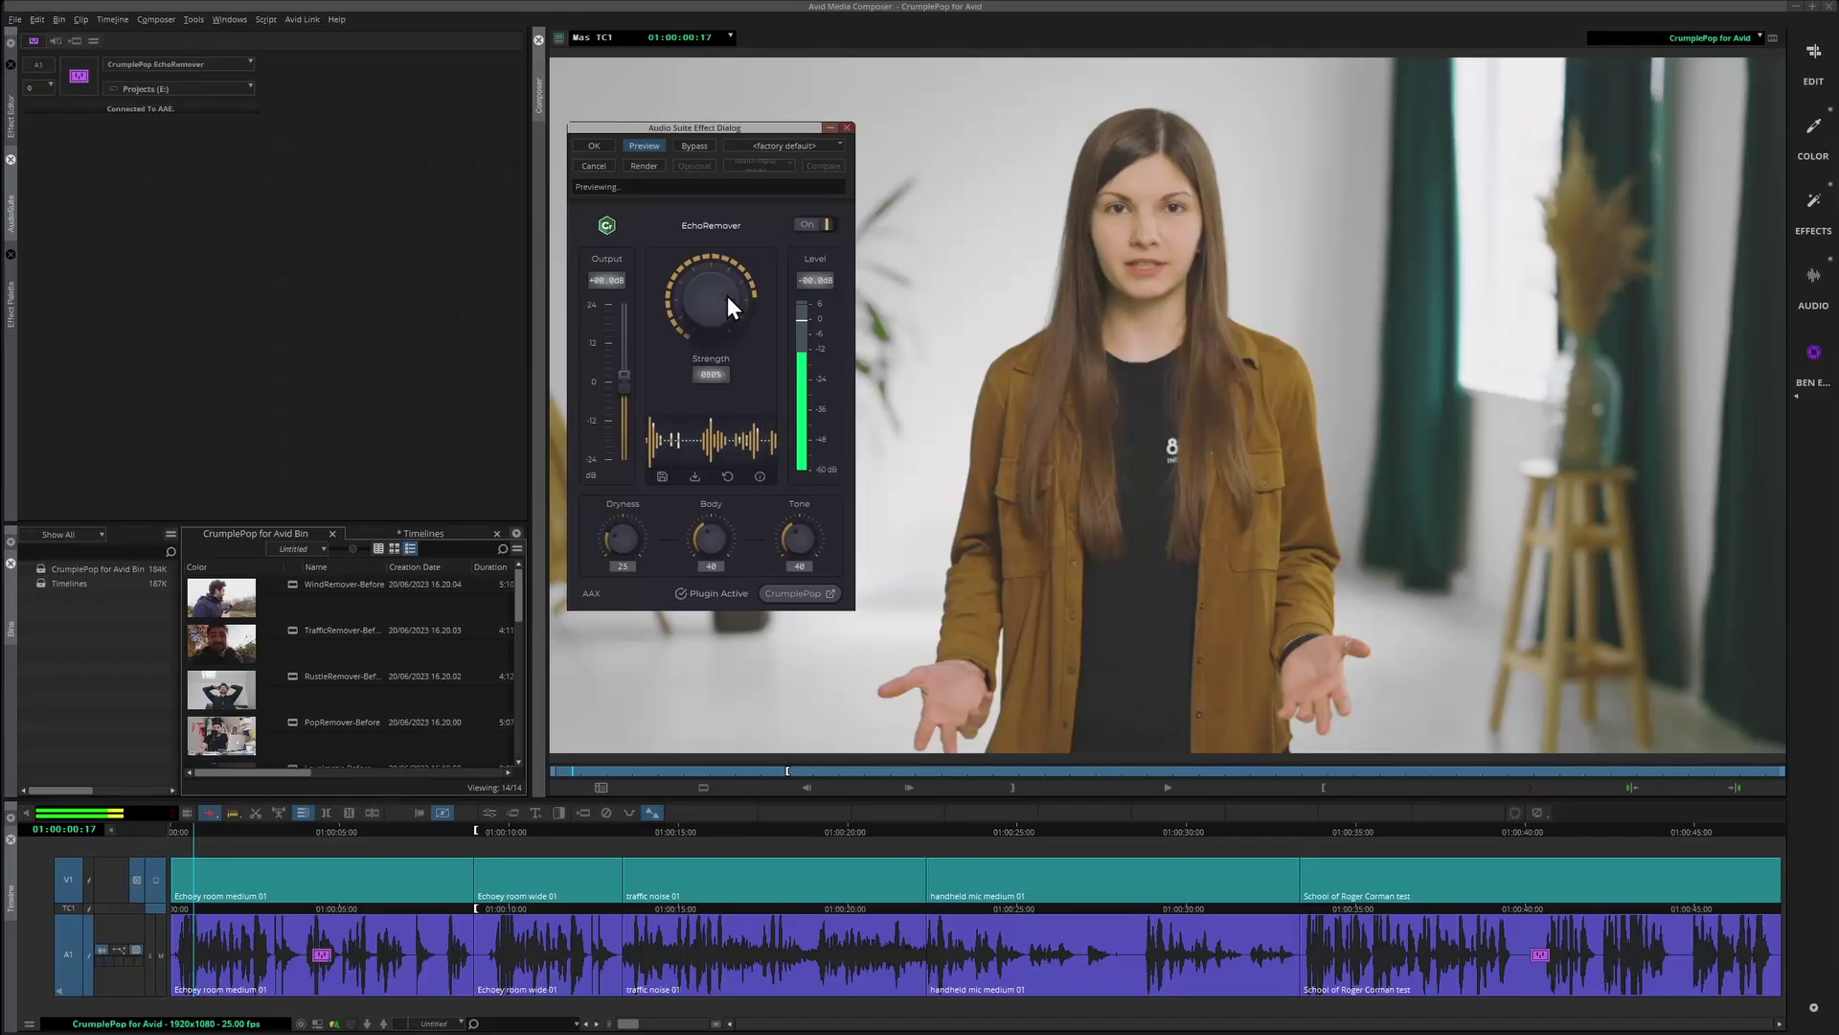
# - Try EchoRemover strength at 100%, lower it to 060%, view the help, and render onto Echoey room medium 01
pyautogui.moveTo(682, 308); pyautogui.dragTo(690, 262)
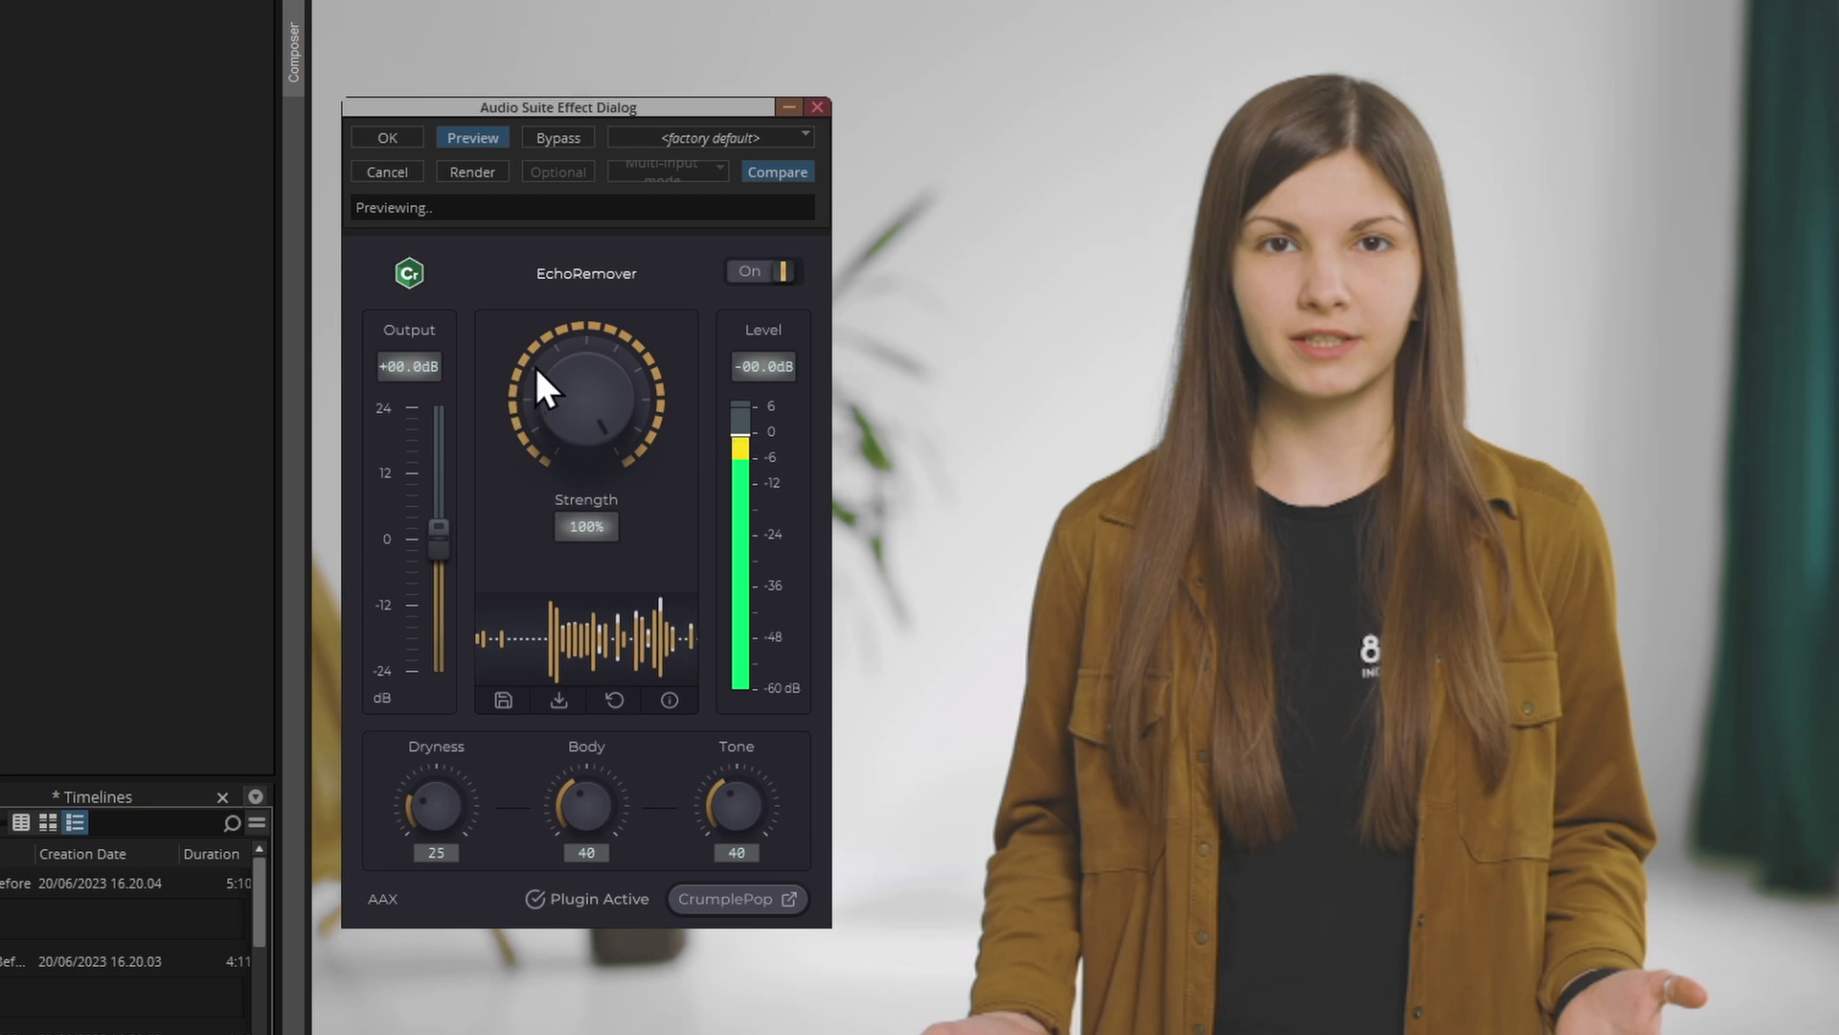
pyautogui.moveTo(532, 368); pyautogui.dragTo(688, 352)
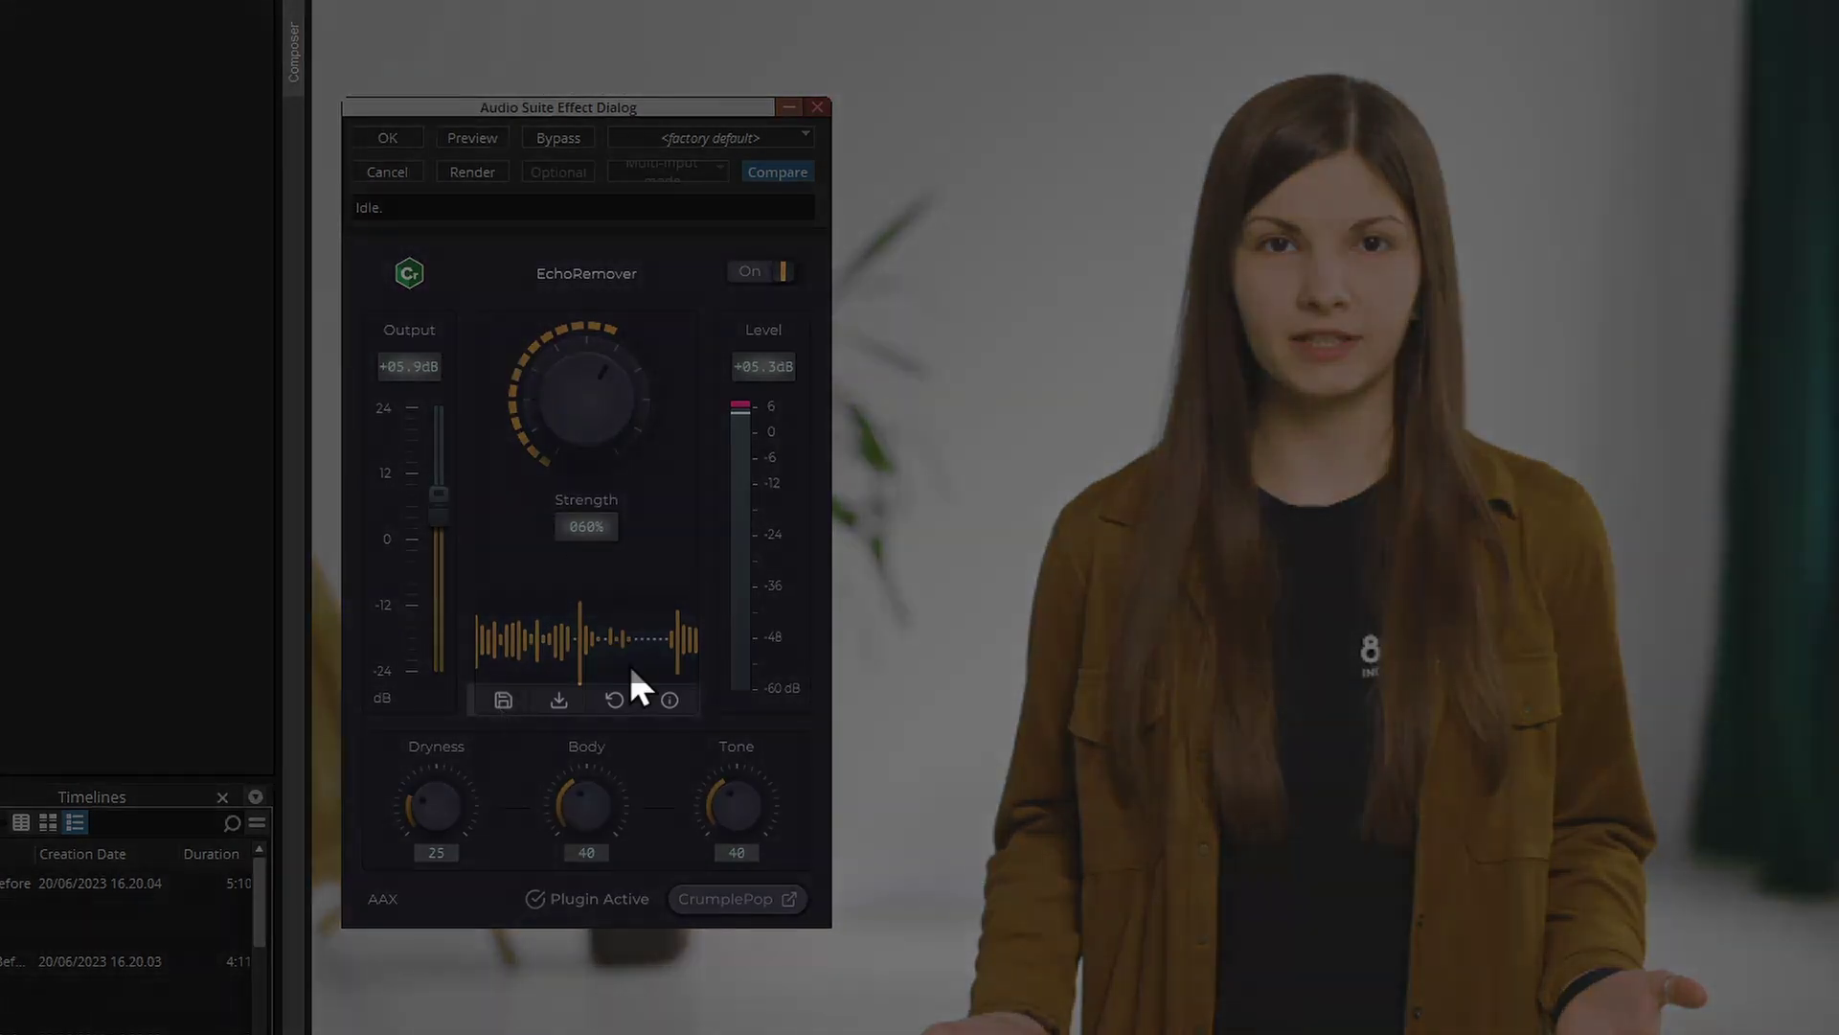
pyautogui.click(684, 705)
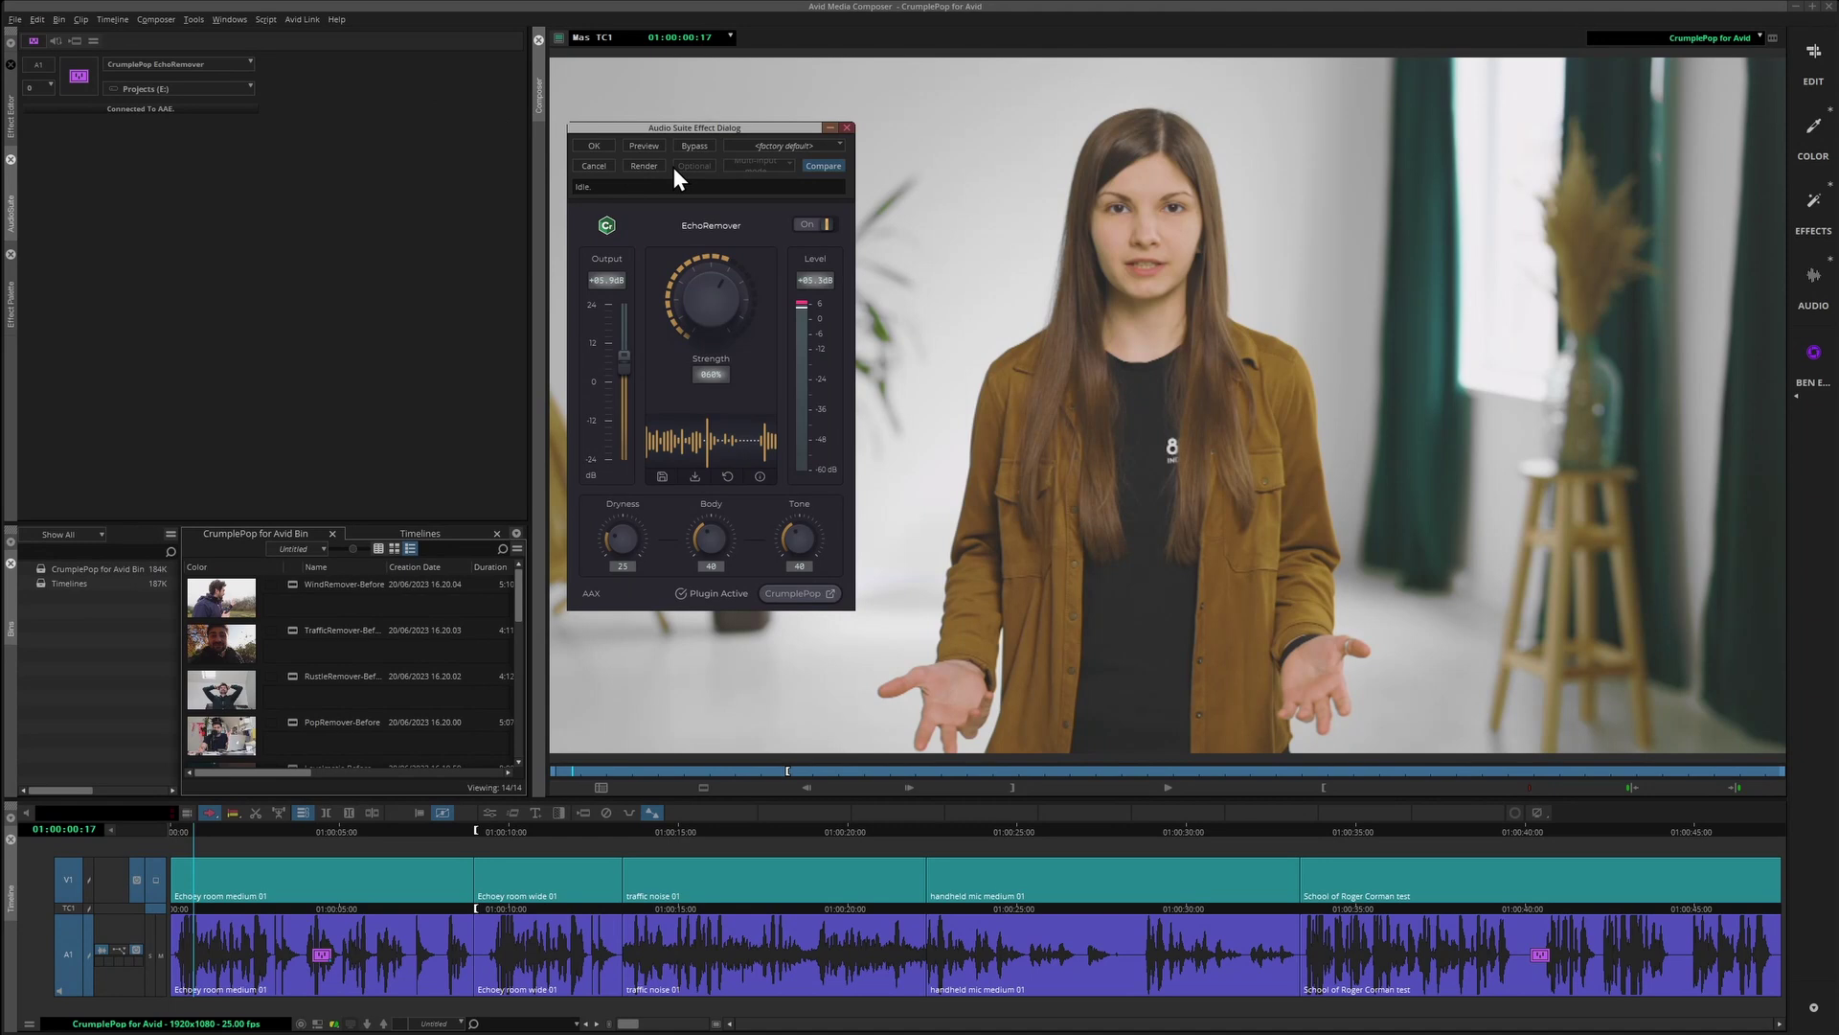
pyautogui.click(661, 167)
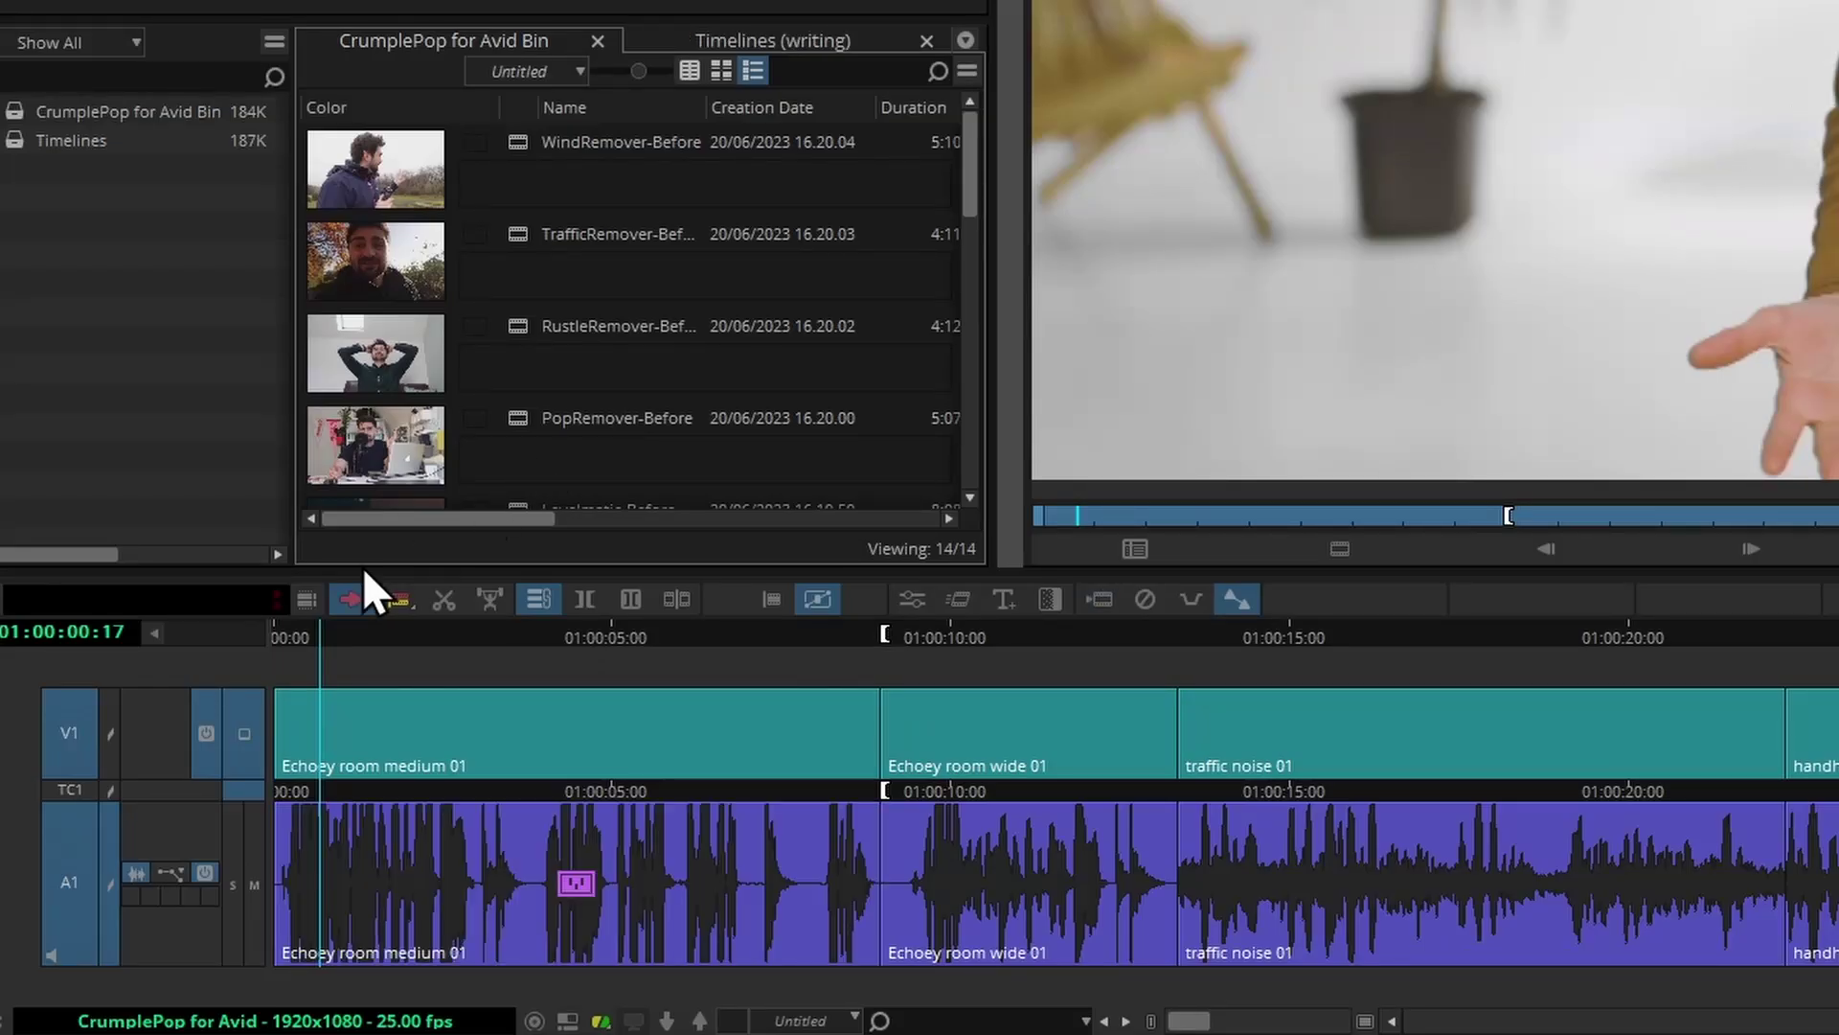
# - Play the sequence from the start and pick CrumplePop EchoRemover from the AudioSuite plug-in list
pyautogui.press('Home')
pyautogui.press('space')
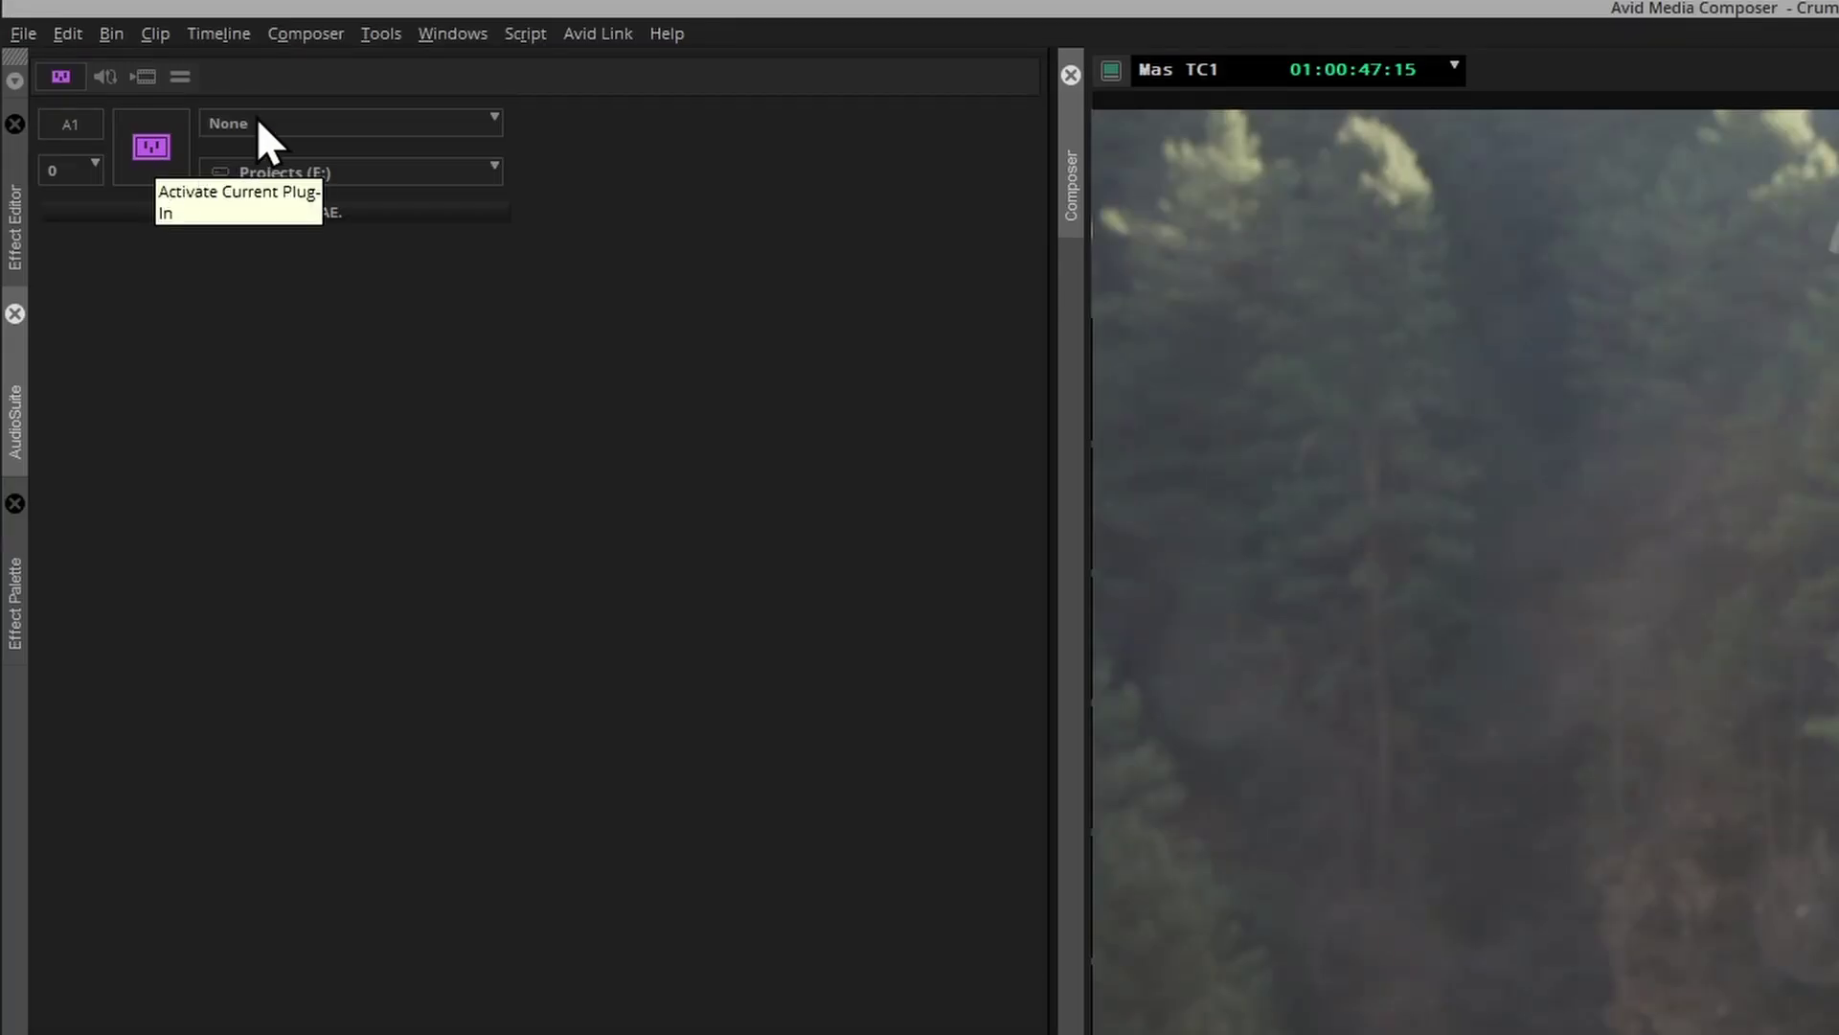
pyautogui.click(134, 63)
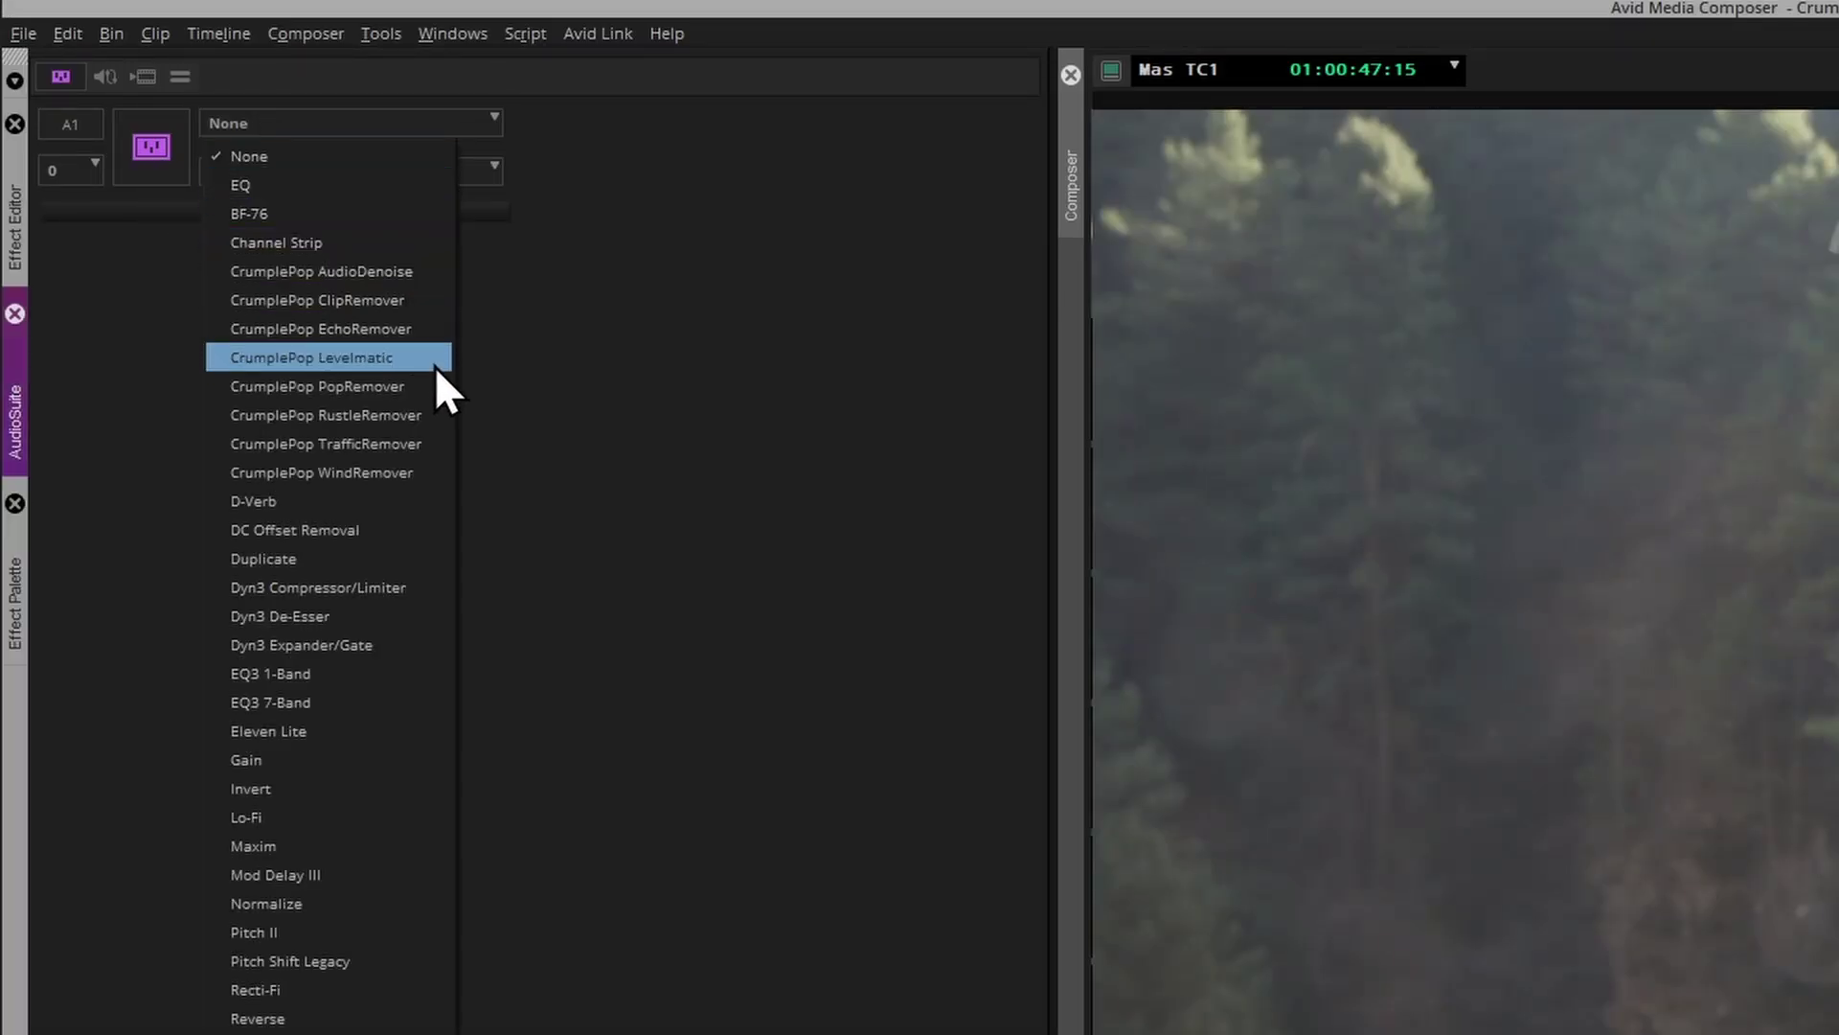
pyautogui.click(433, 449)
pyautogui.click(94, 165)
pyautogui.click(90, 232)
pyautogui.click(307, 129)
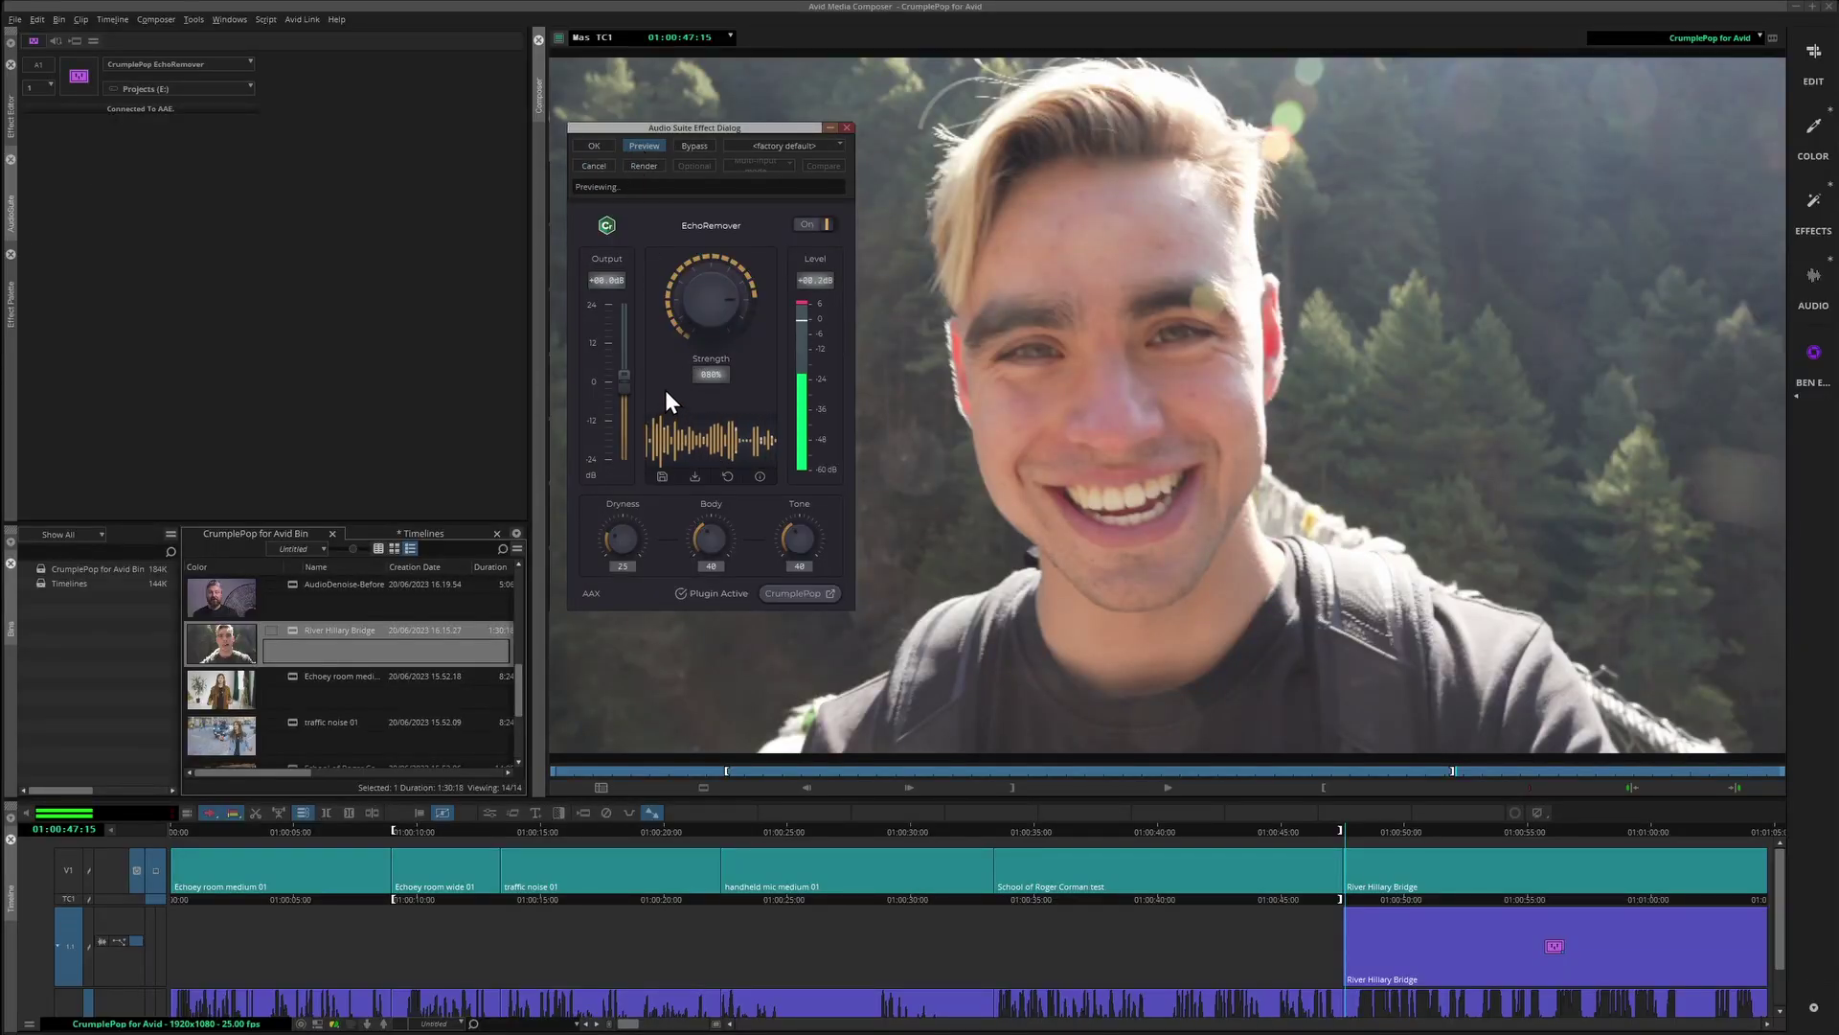
# - Lower EchoRemover strength to about 59% and render it onto the River Hillary Bridge clip
pyautogui.moveTo(694, 295); pyautogui.dragTo(699, 325)
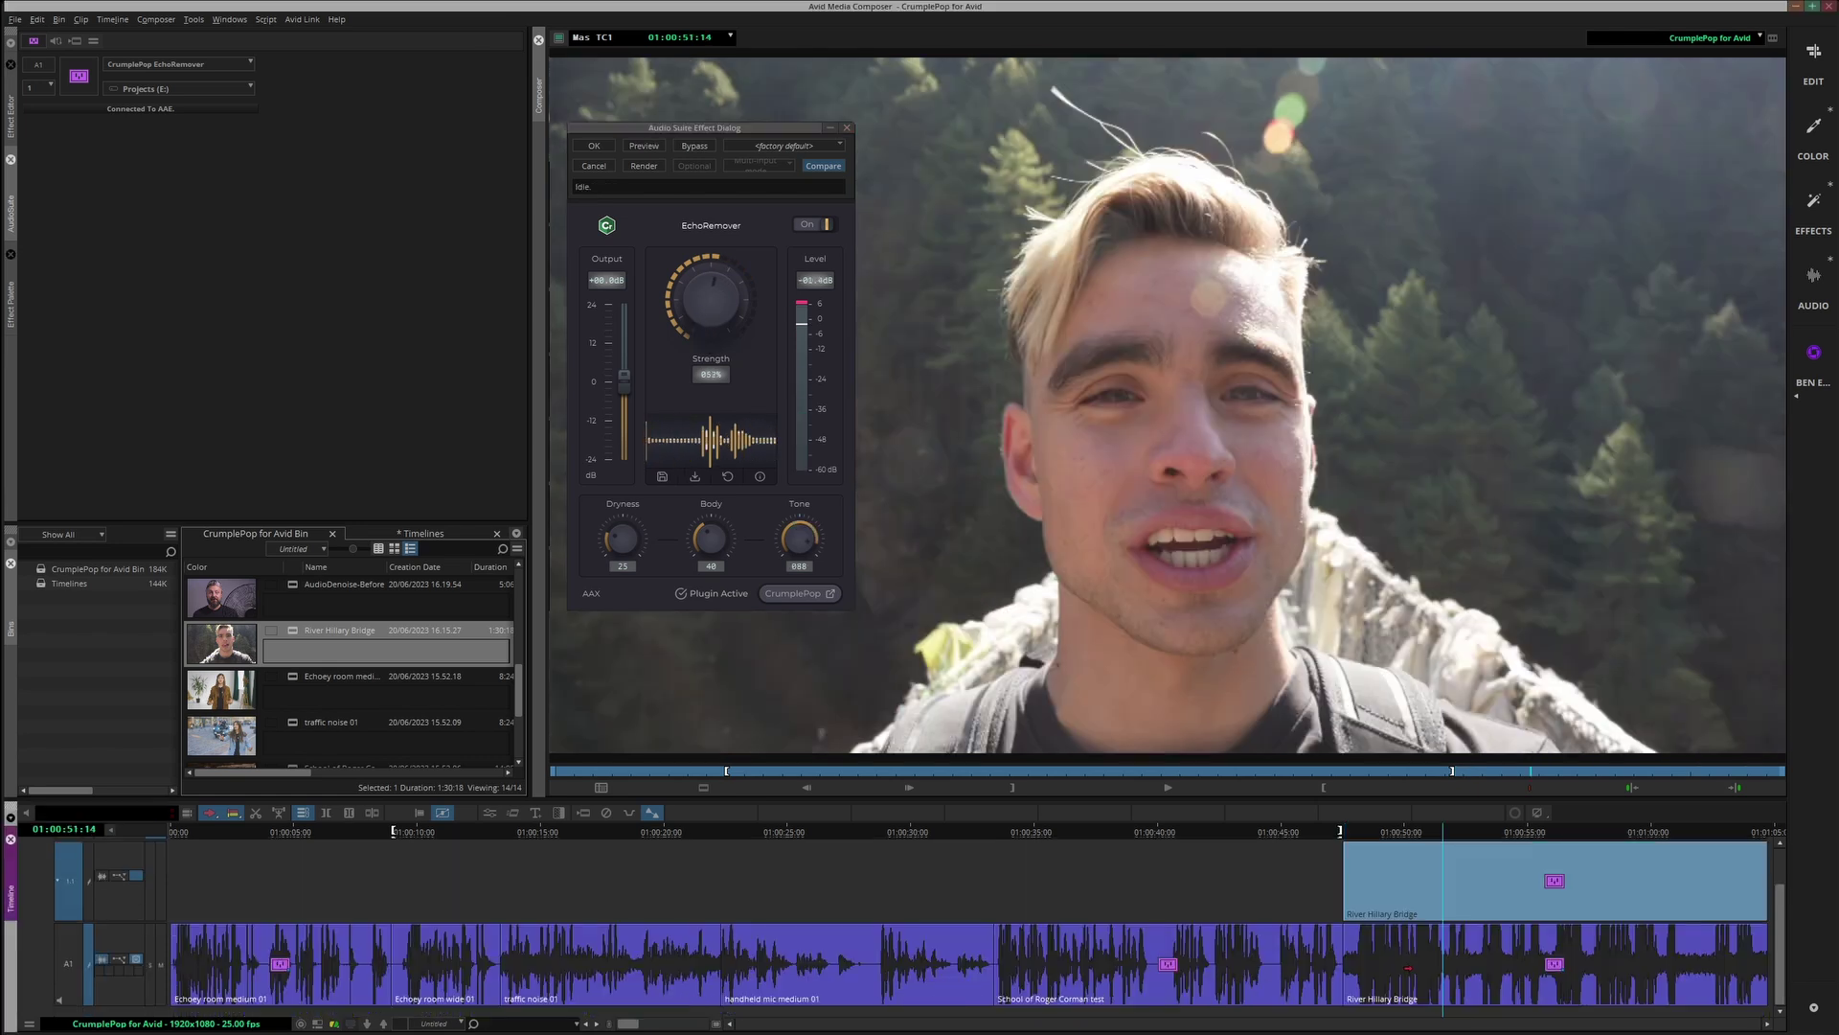
pyautogui.click(583, 812)
pyautogui.click(943, 585)
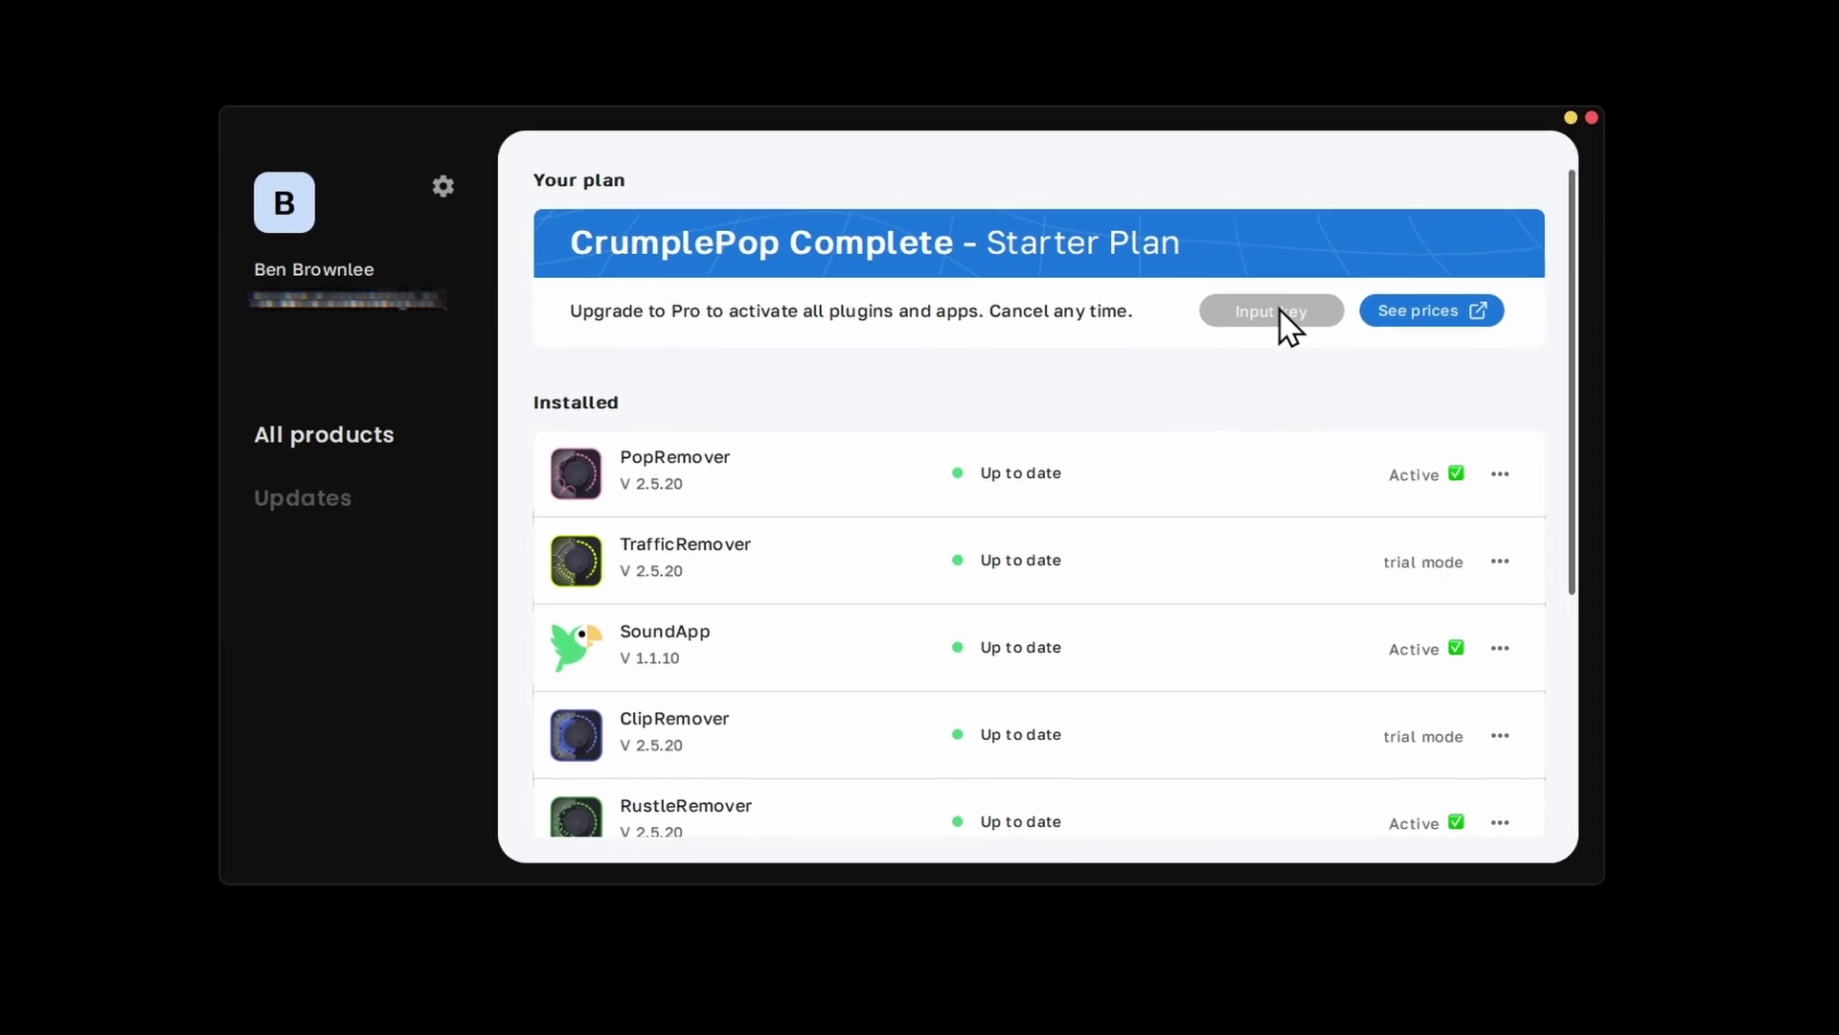
# - Go through Input key to the activation key page, then open the CrumplePop pricing page
pyautogui.click(1280, 310)
pyautogui.click(1059, 689)
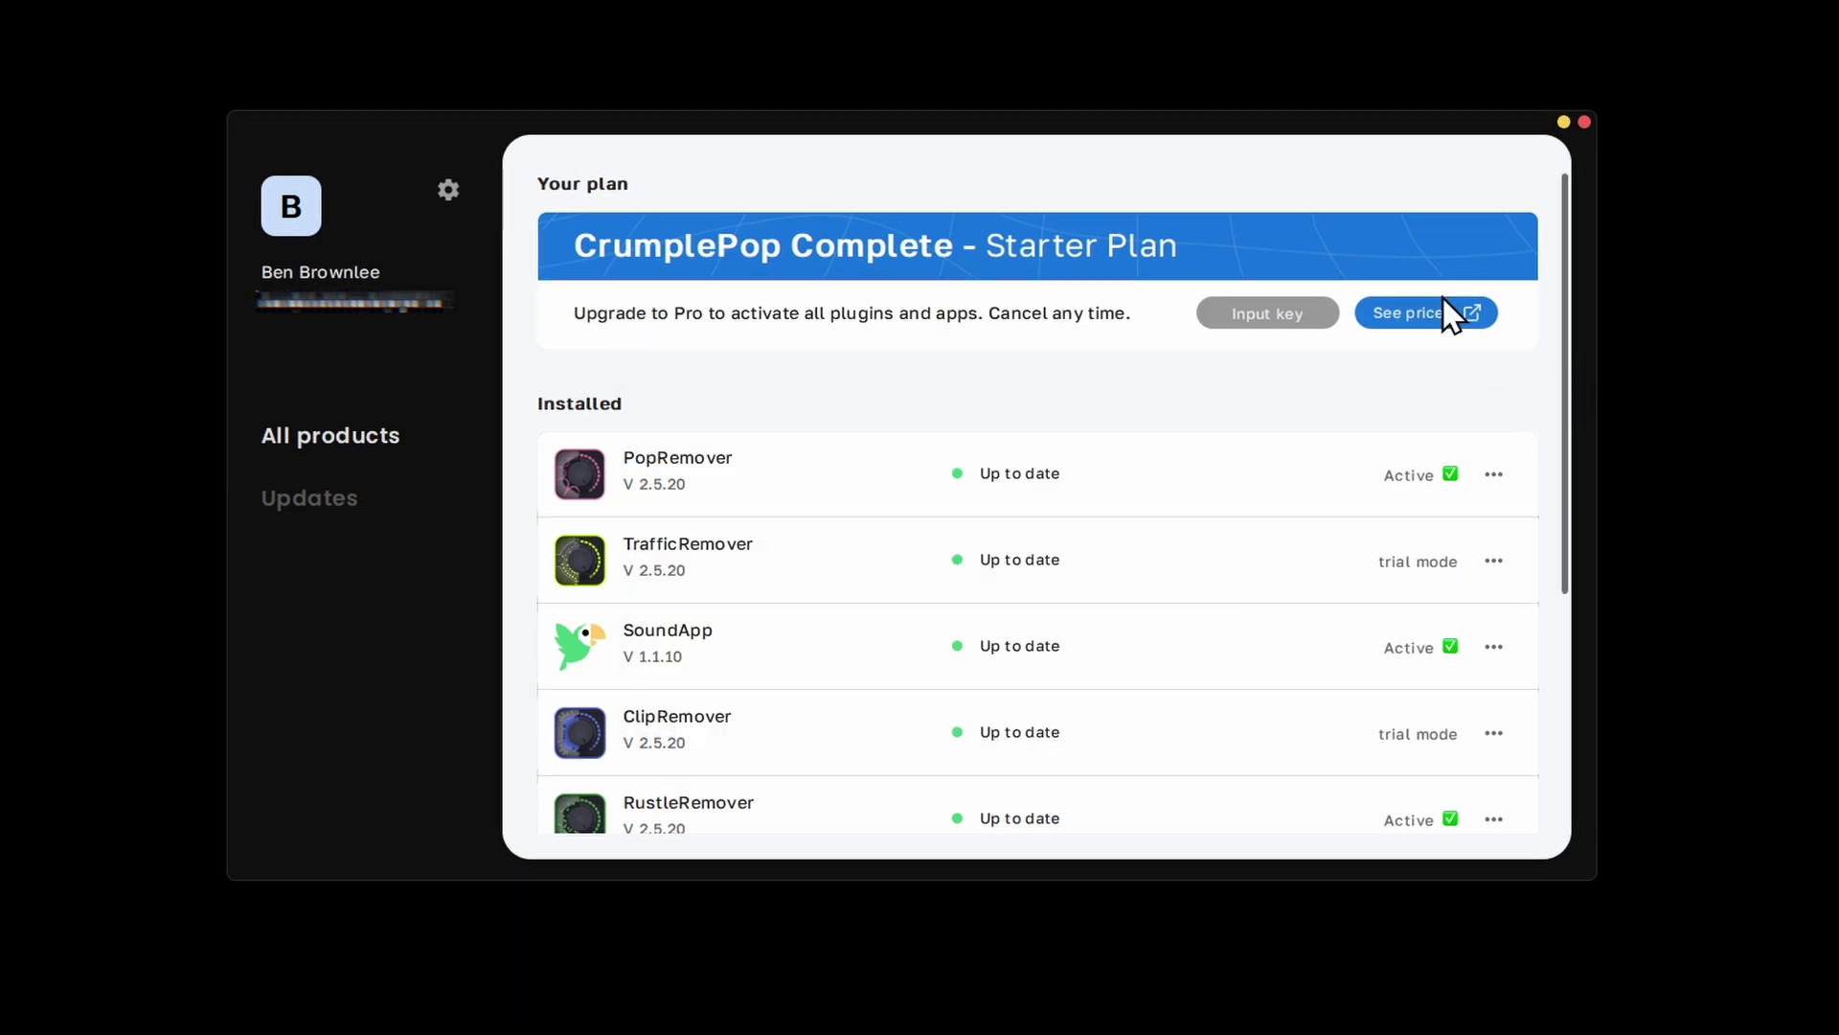
pyautogui.click(1431, 319)
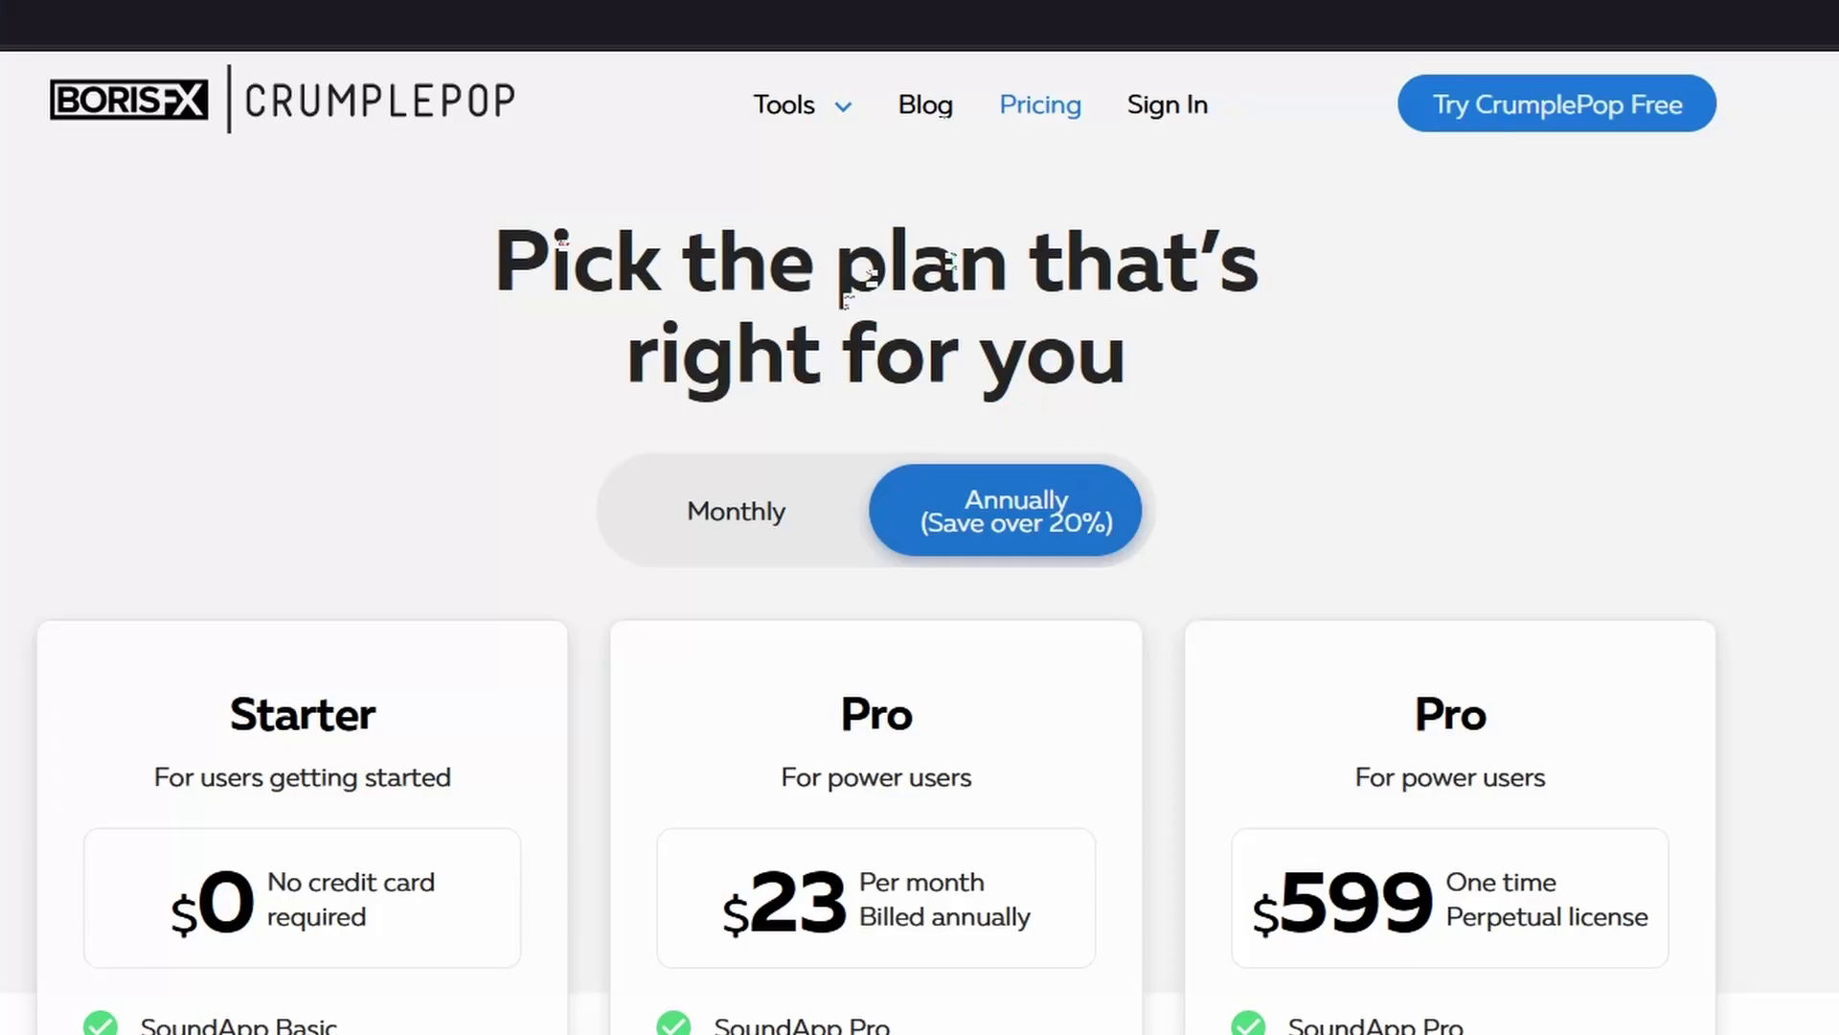
# - Open the Try CrumplePop Free page and choose the Download for Mac option
pyautogui.click(1629, 123)
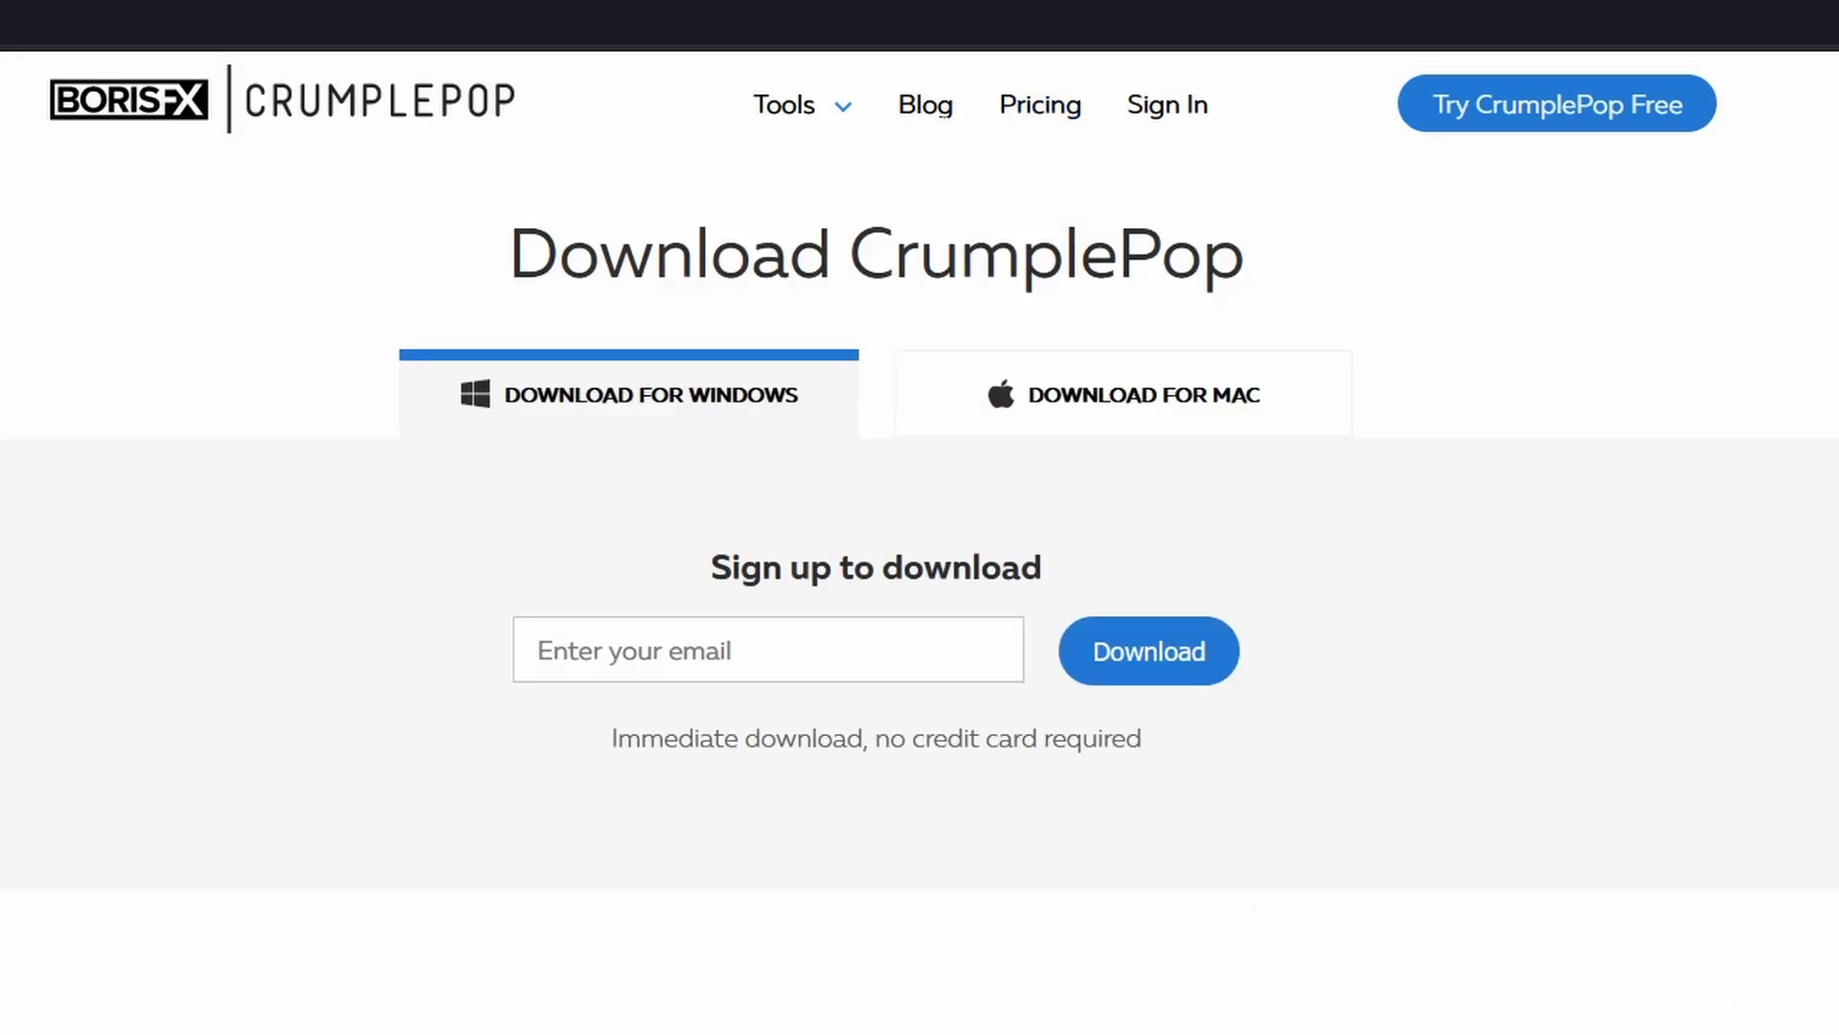
pyautogui.click(1326, 436)
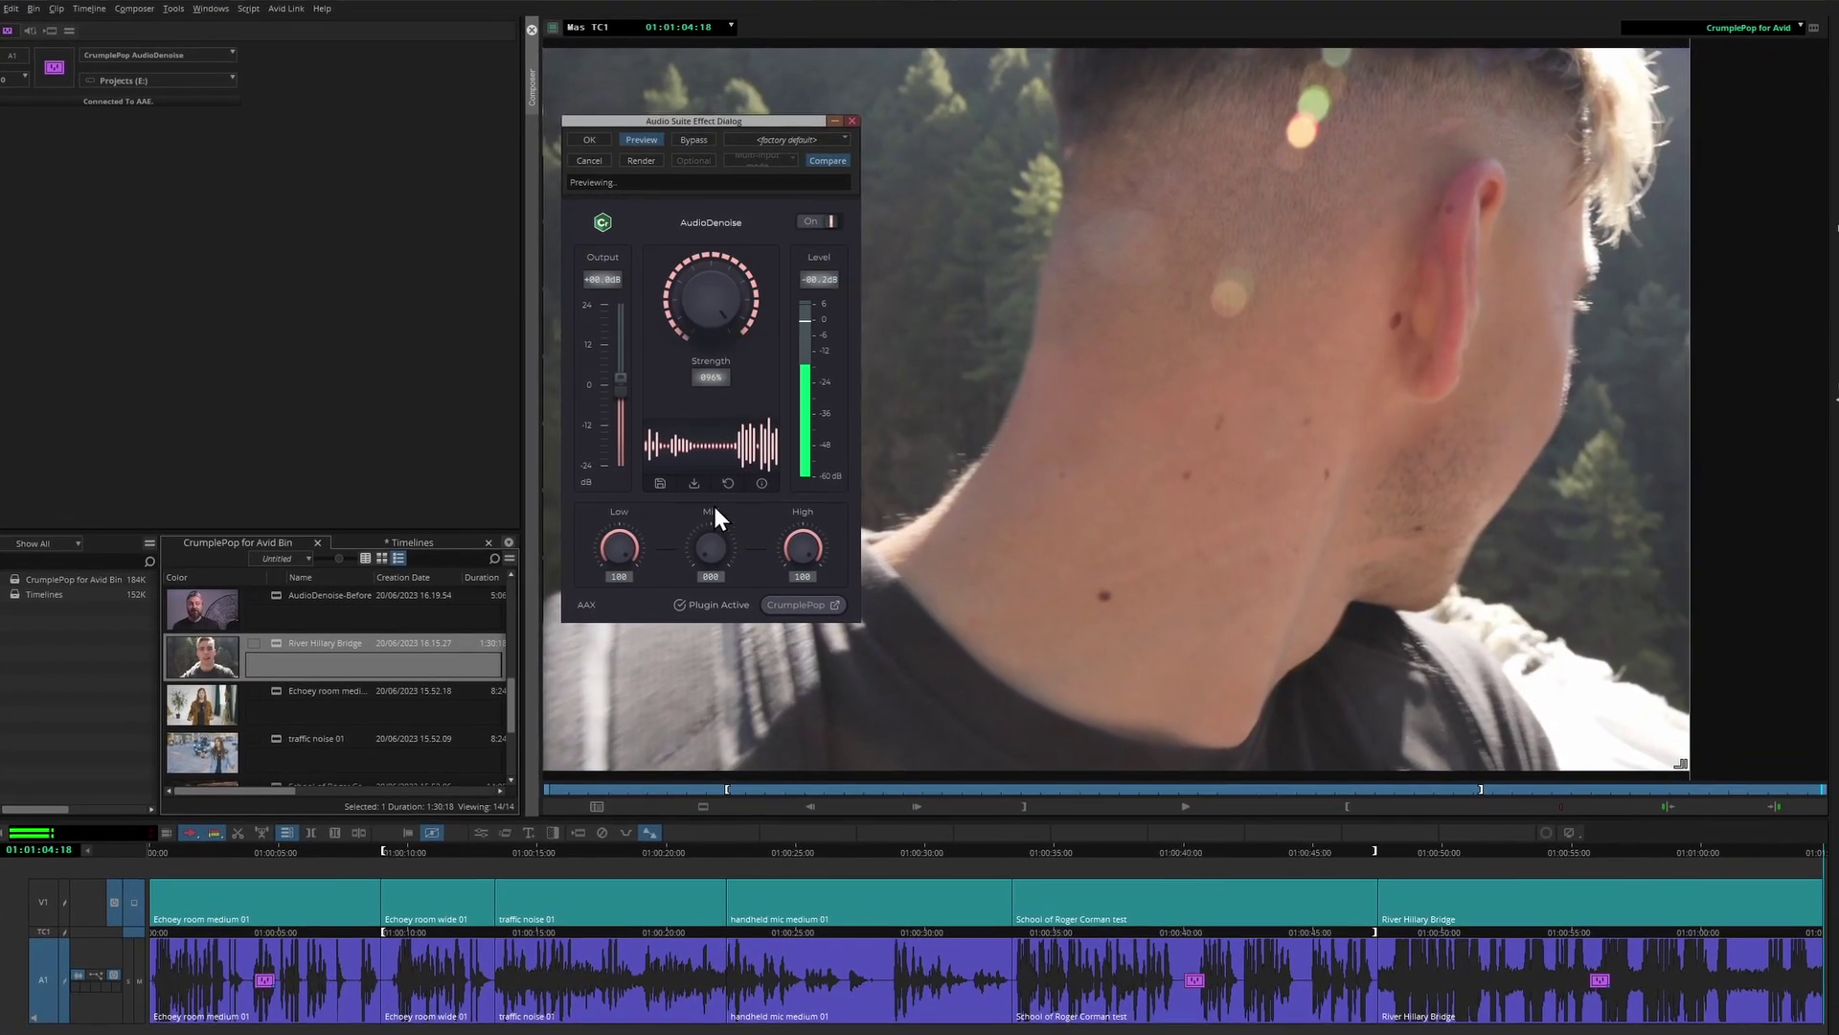
# - Raise AudioDenoise's Mid knob from 000 to 033 while previewing
pyautogui.moveTo(706, 548); pyautogui.dragTo(703, 525)
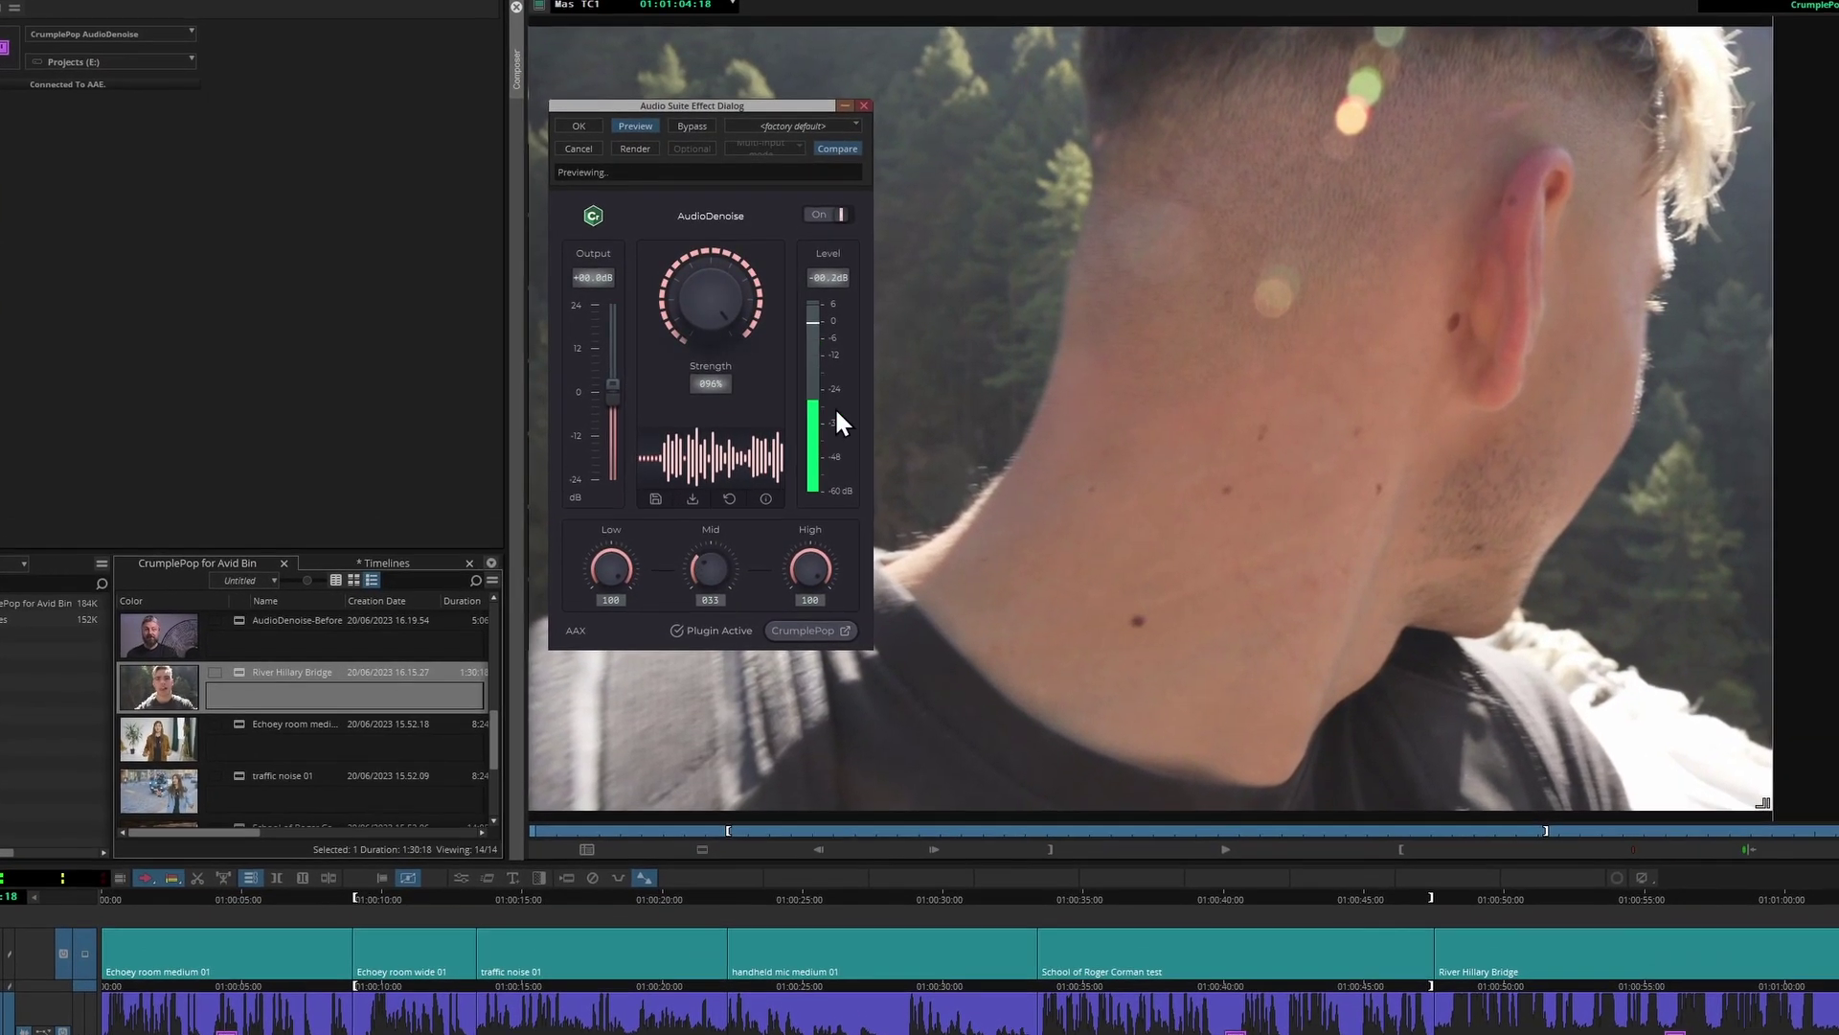